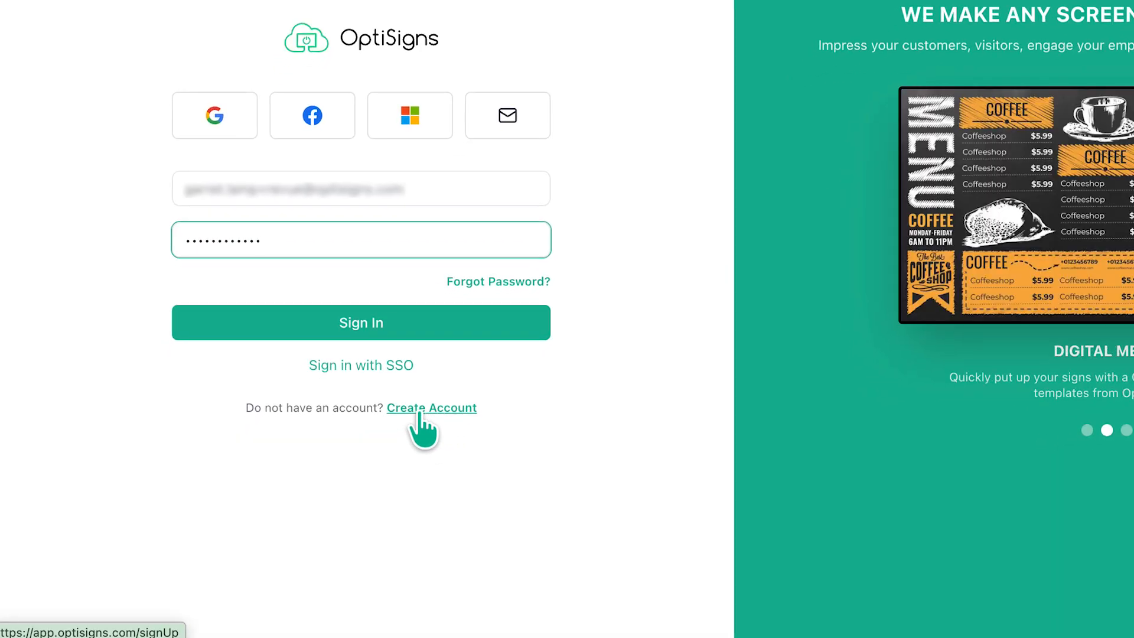
Step: Sign in to the account and start adding a new screen
left_click(392, 322)
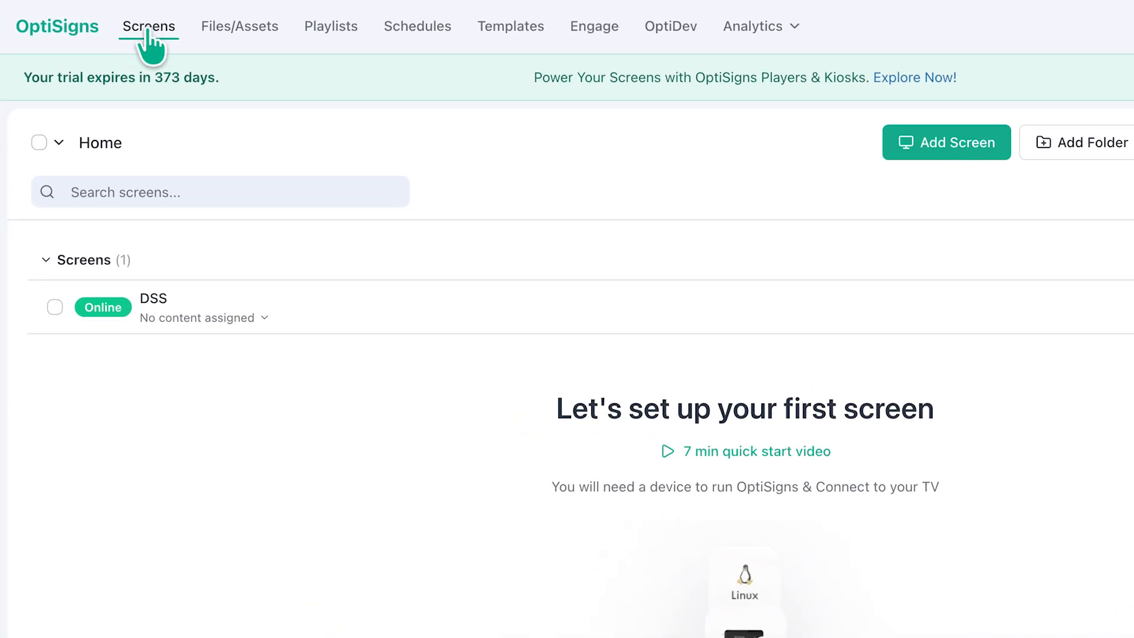
left_click(977, 152)
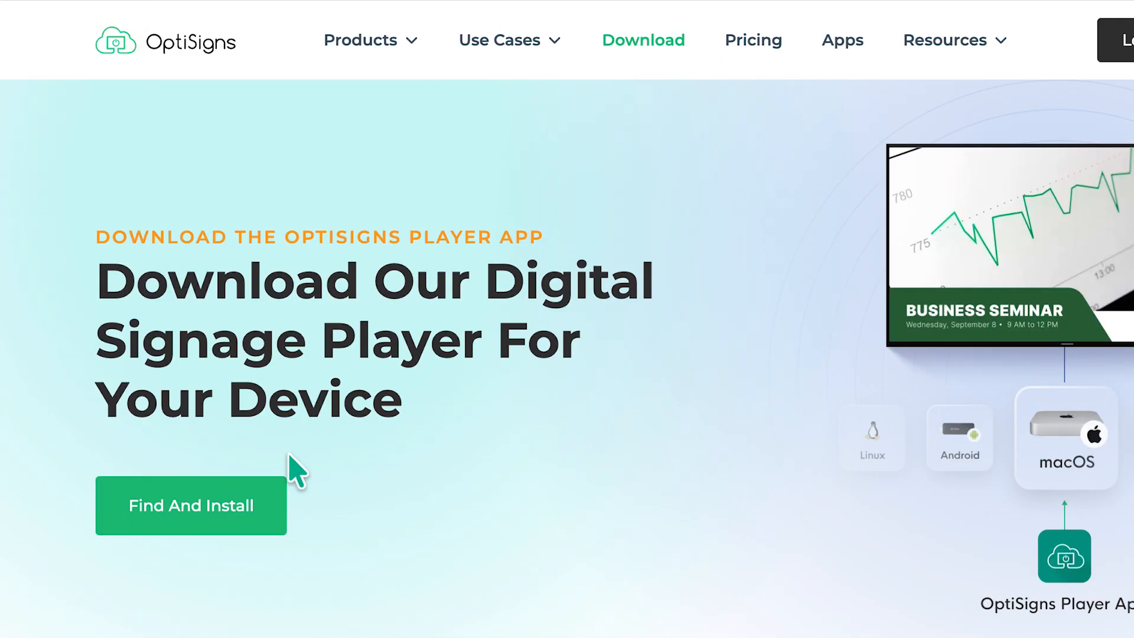
Step: Find the macOS player app on the downloads page and open its download and installation guide
left_click(278, 506)
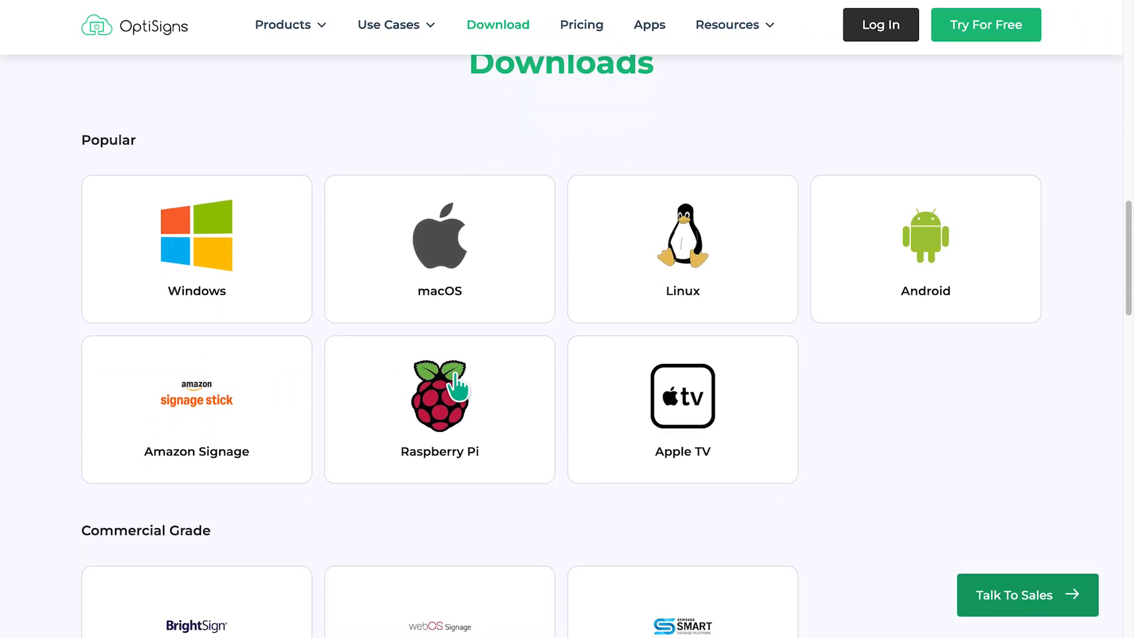
mouse_move(1123, 280)
left_mouse_down()
mouse_move(1118, 367)
mouse_move(1108, 289)
left_mouse_up()
left_click(463, 304)
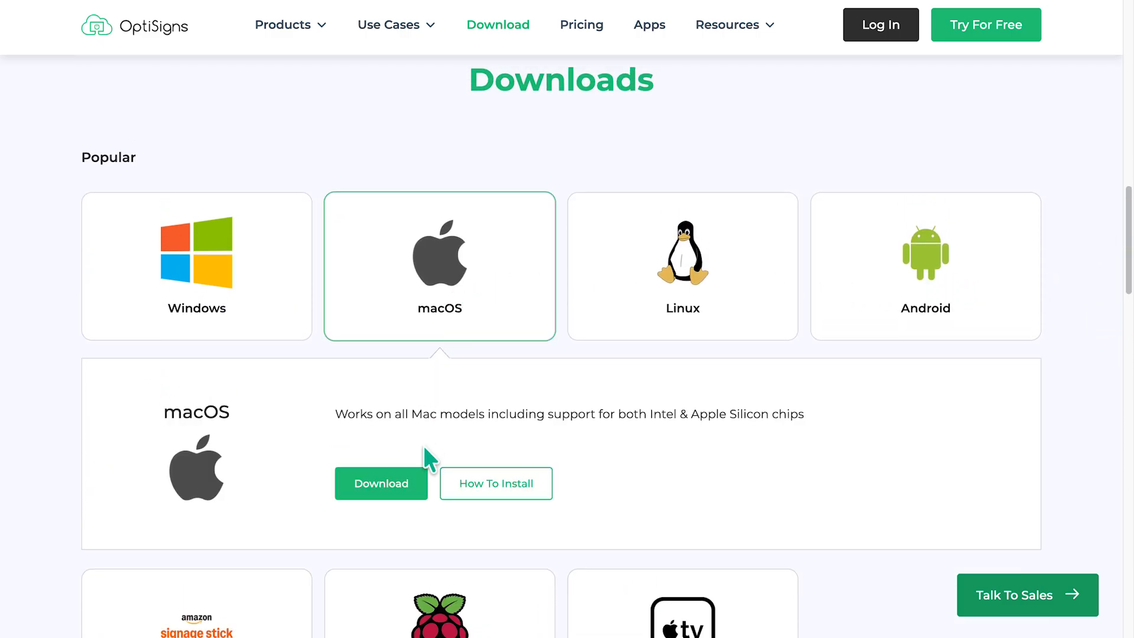
left_click(508, 487)
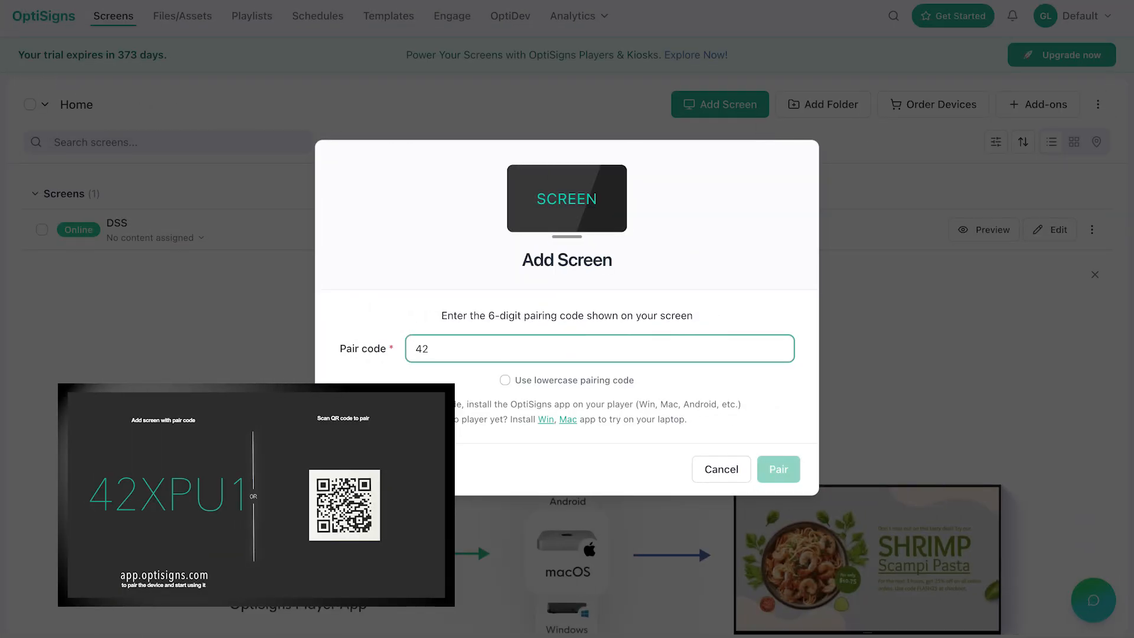
Step: Pair the new screen using the code shown on the player and name the device MAC
left_click(771, 479)
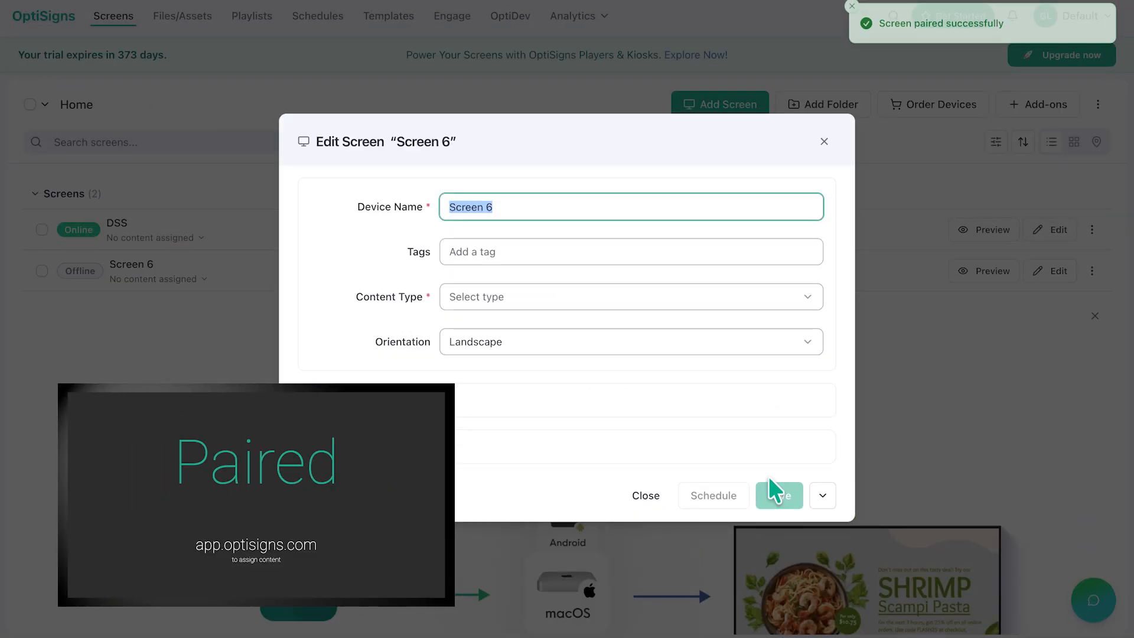
type("MAC")
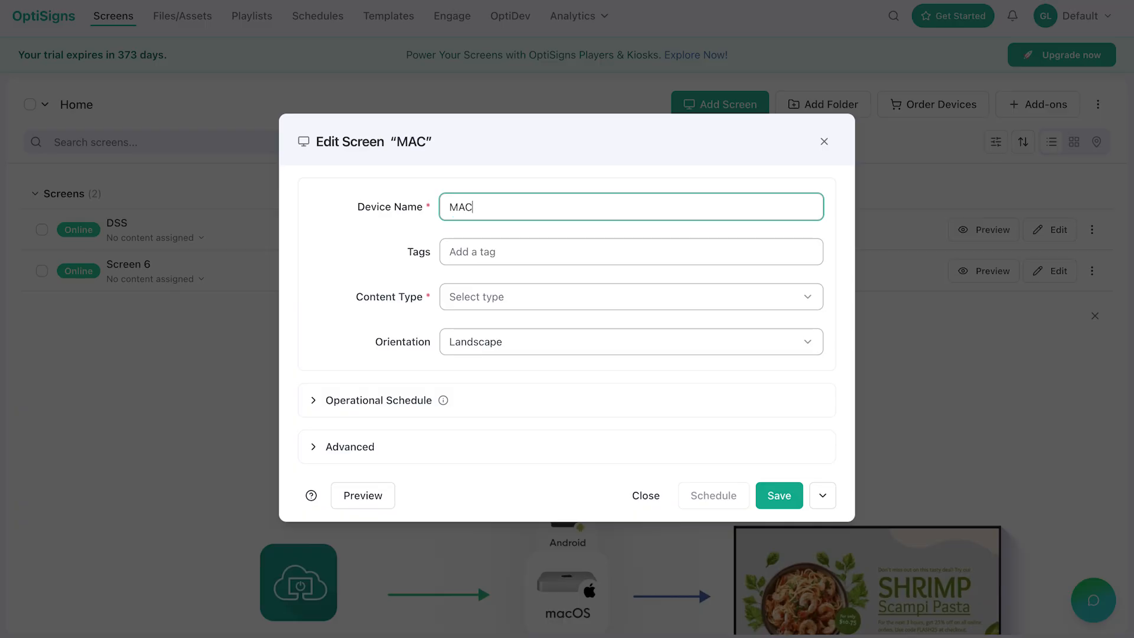
Step: Set the screen's content type to Asset and select the Did You Know? asset
left_click(664, 304)
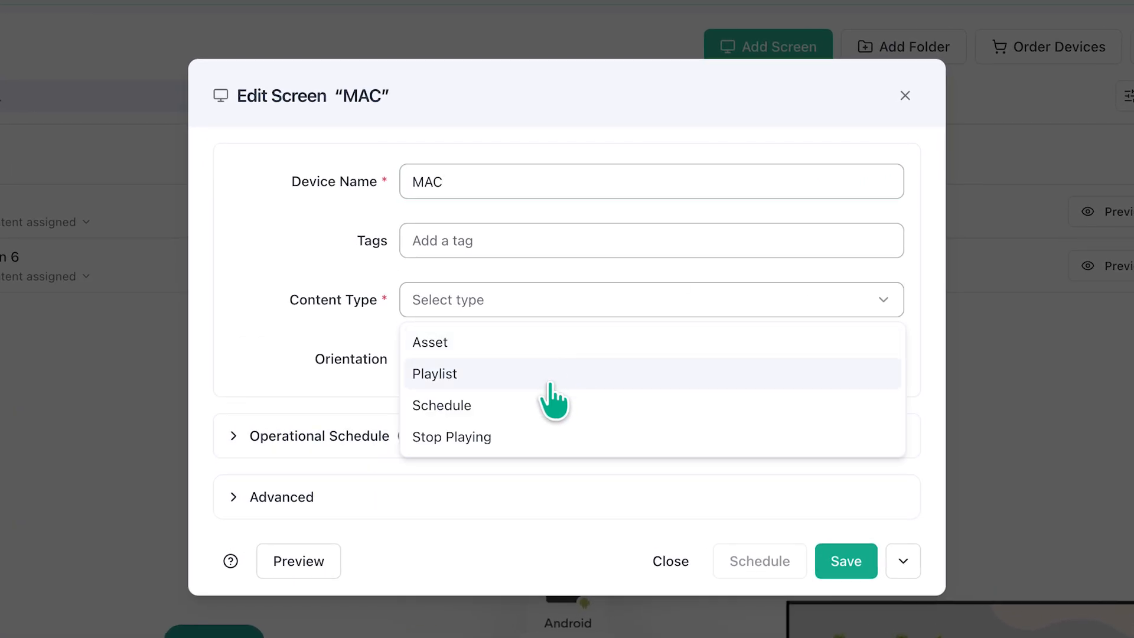
left_click(486, 346)
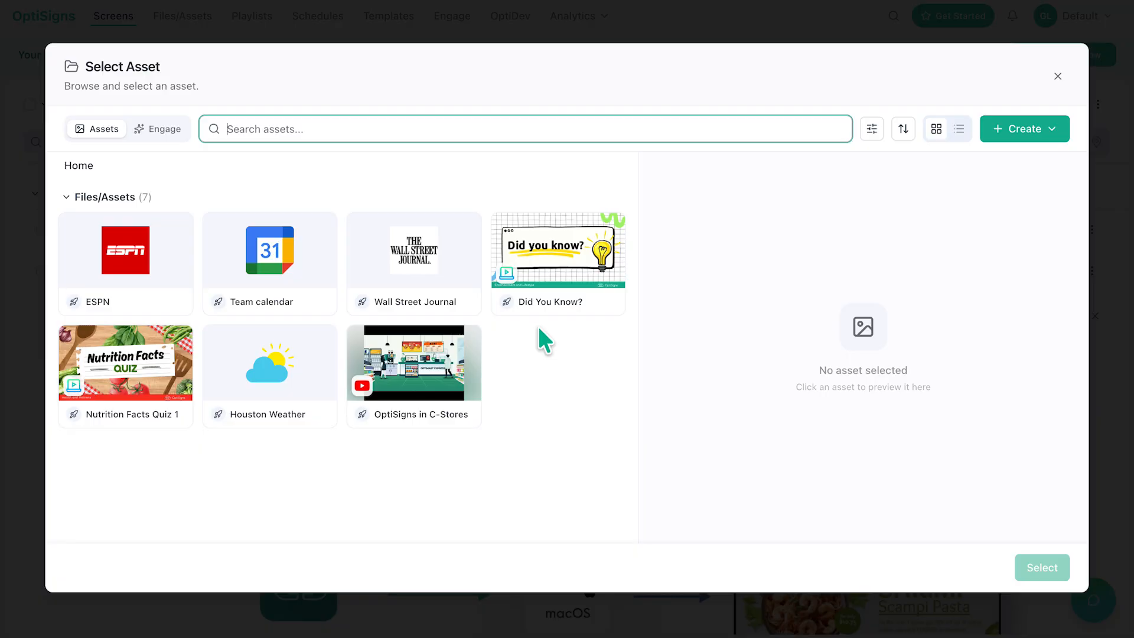
left_click(537, 311)
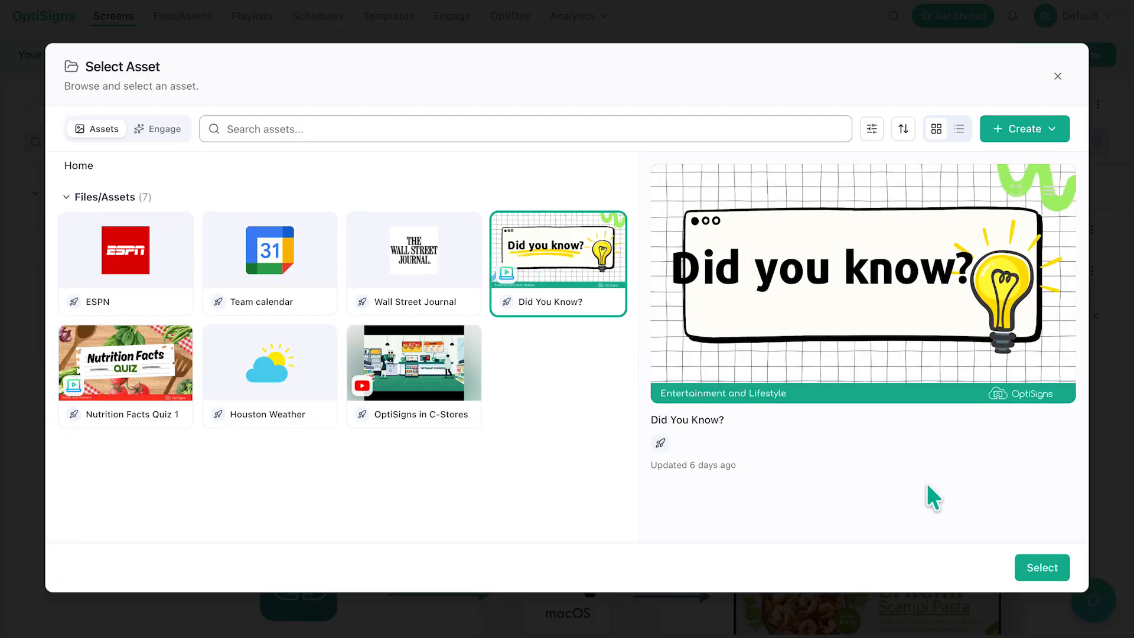
left_click(1043, 567)
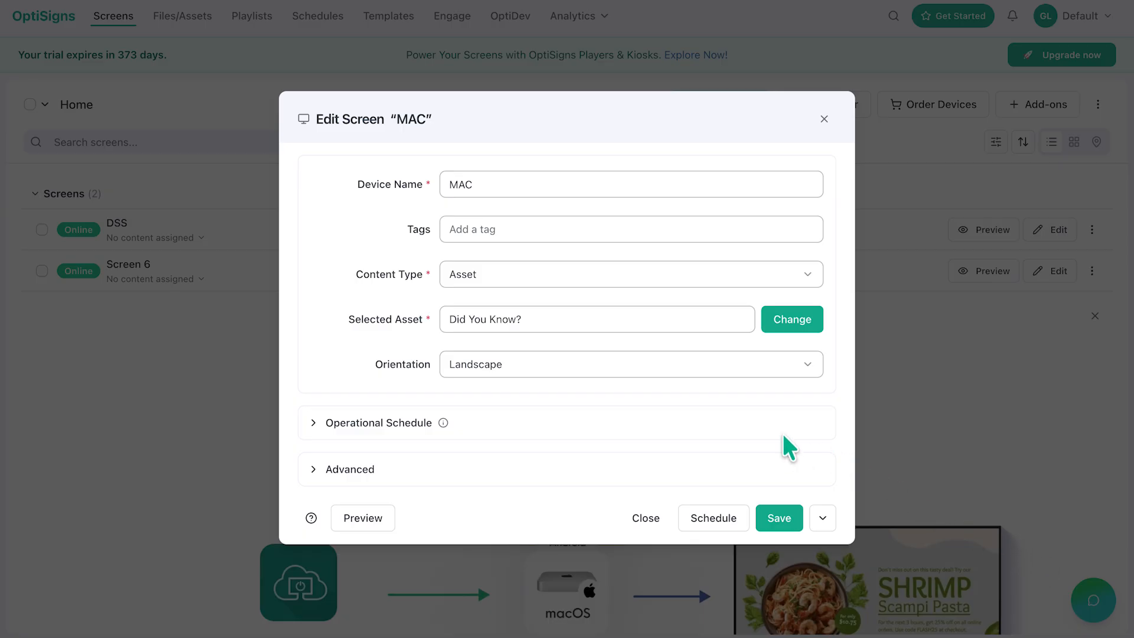
Step: Expand the Operational Schedule and Advanced settings, review them, and save the MAC screen
left_click(316, 424)
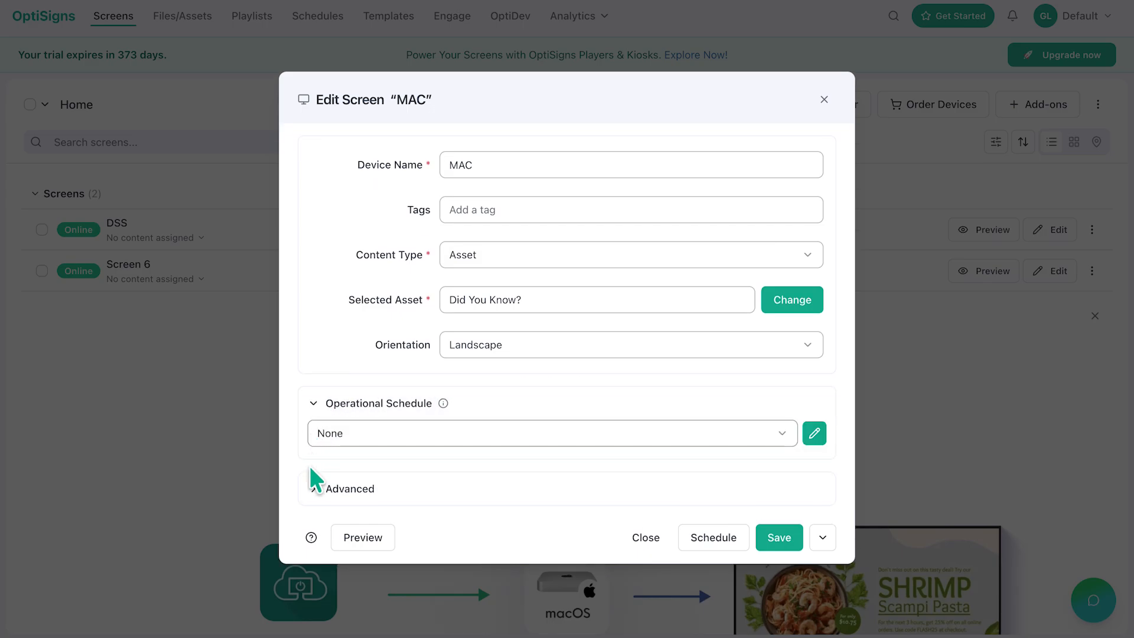
left_click(313, 484)
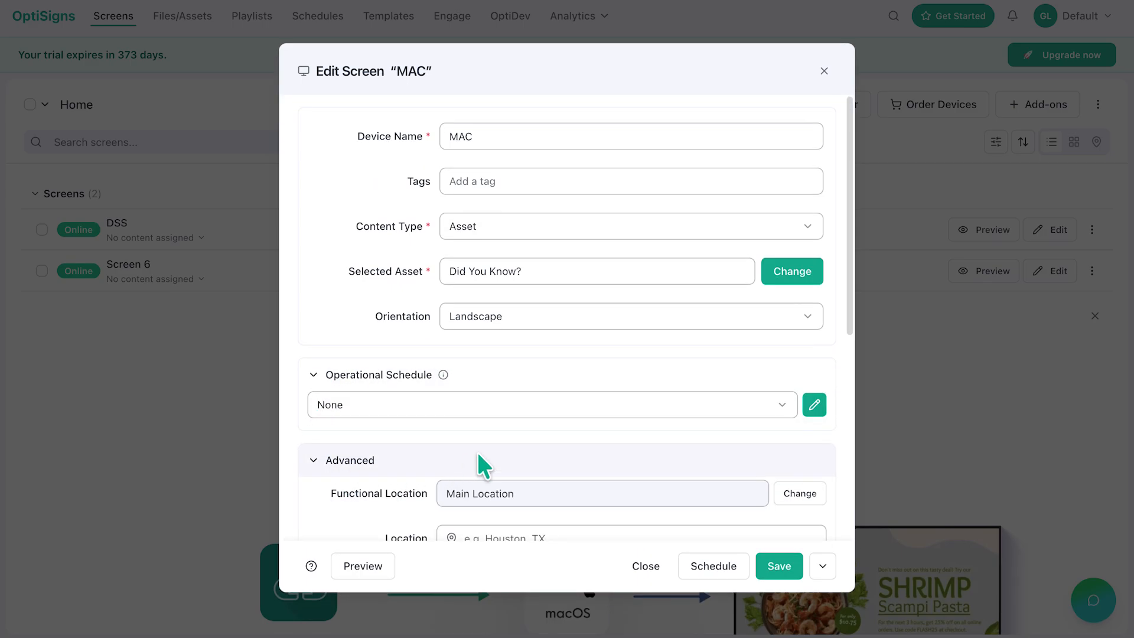
left_click_drag(854, 256, 834, 489)
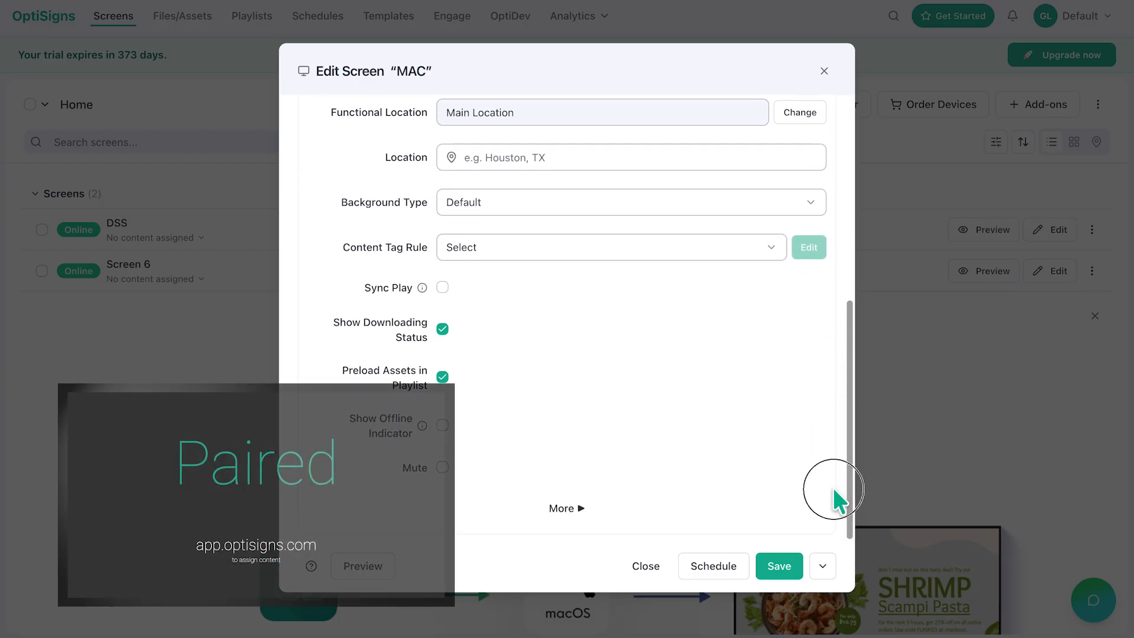
left_click(785, 563)
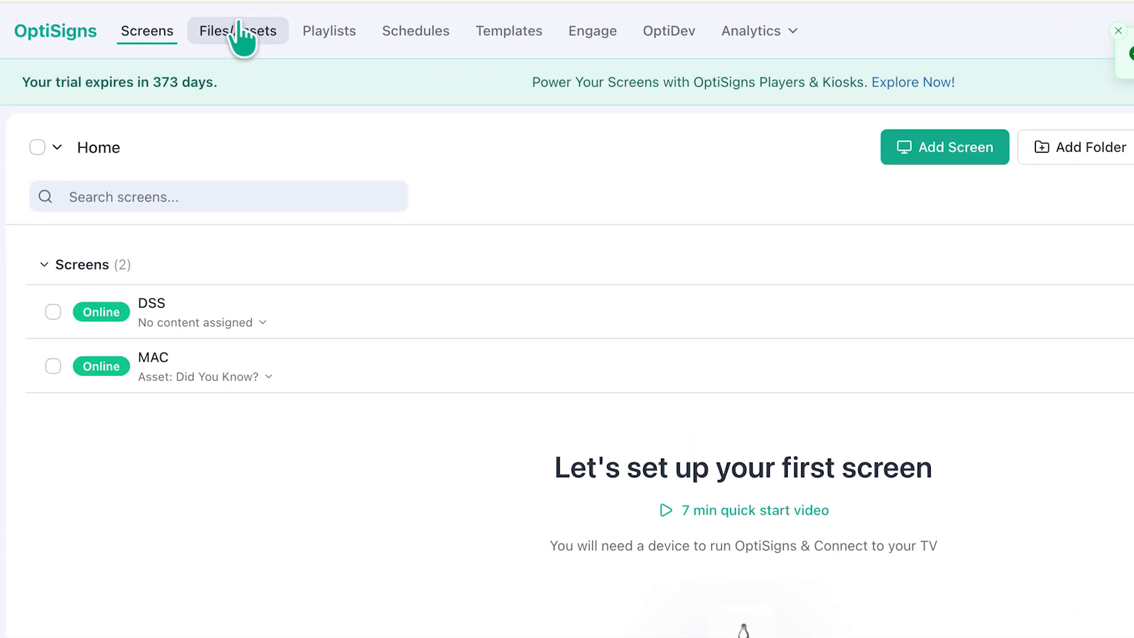
Step: Create a folder named New Folder in Files/Assets and briefly open the file upload options
left_click(239, 37)
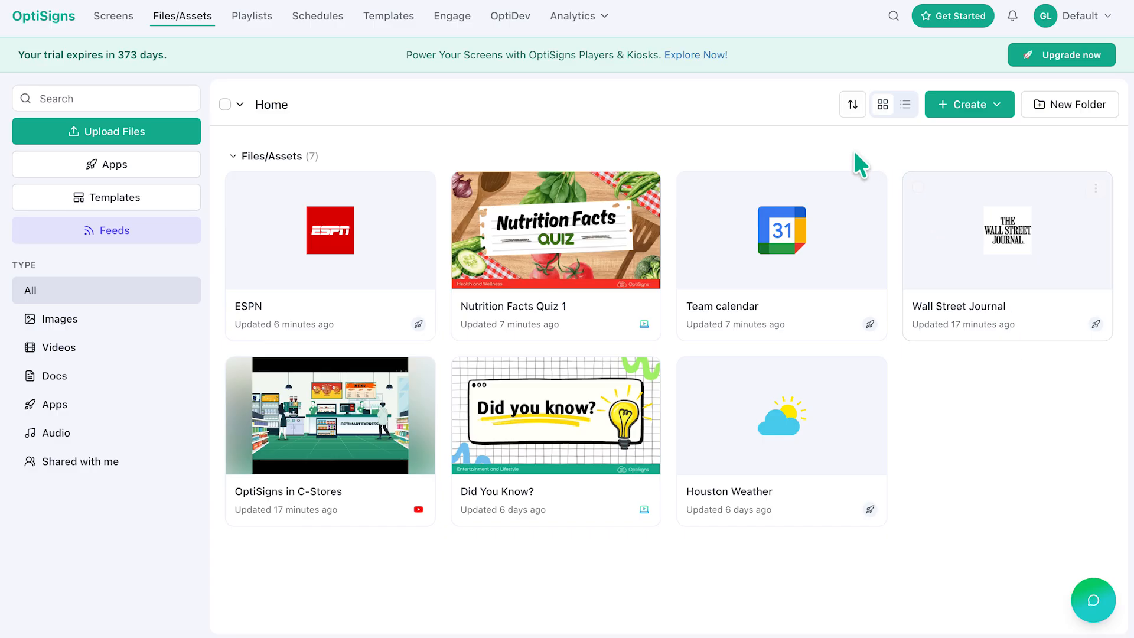
left_click(1078, 108)
type("New Folder")
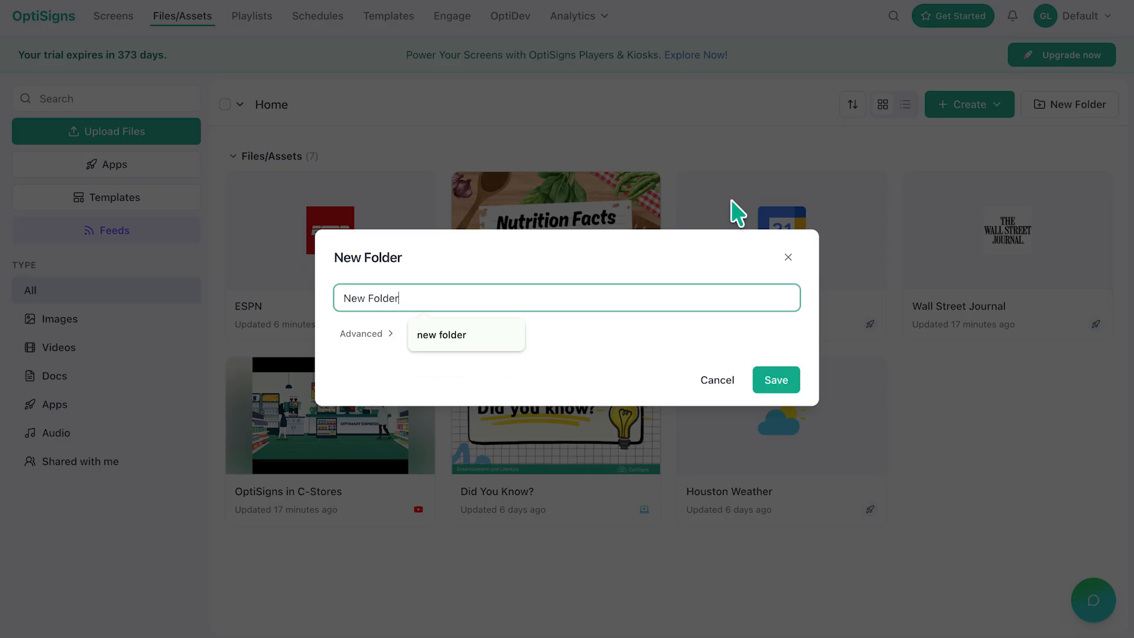
left_click(783, 379)
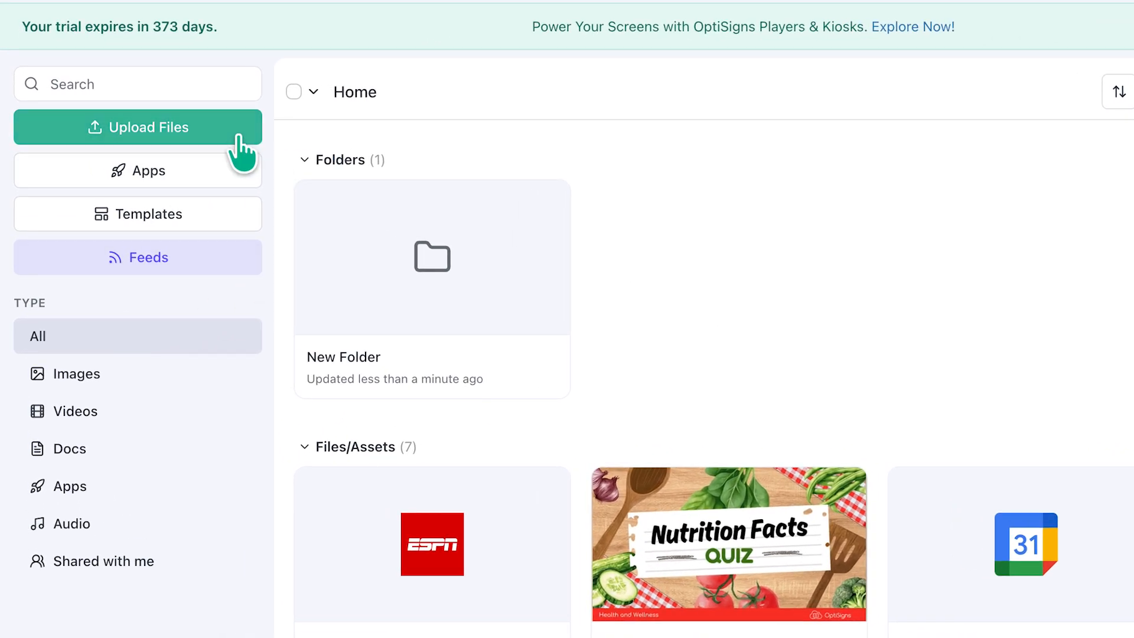
left_click(243, 153)
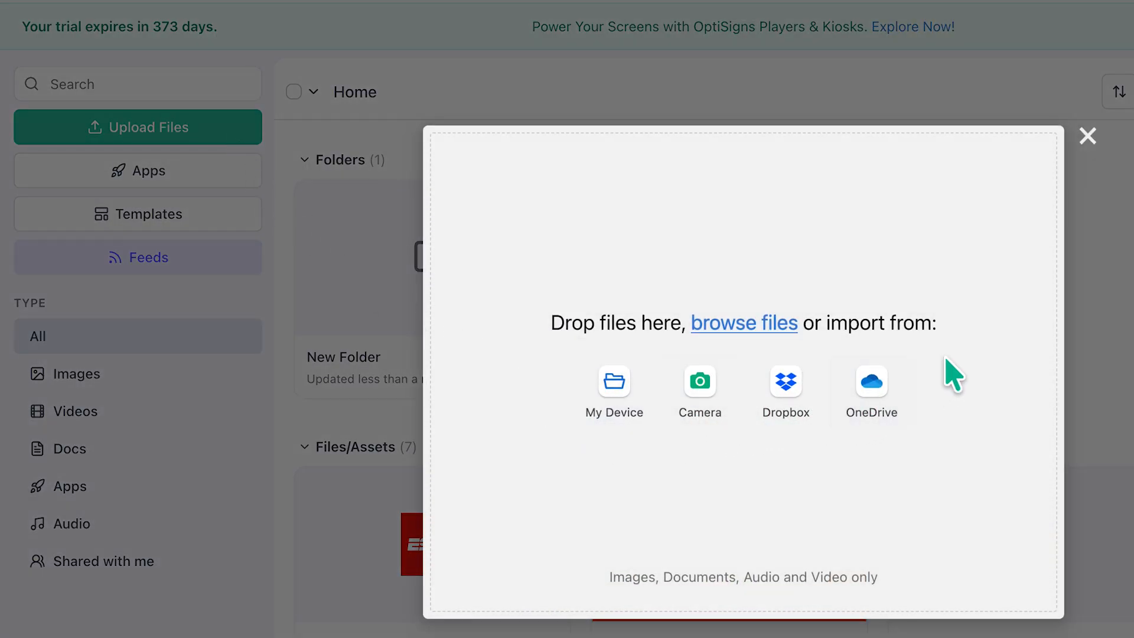
left_click(1087, 136)
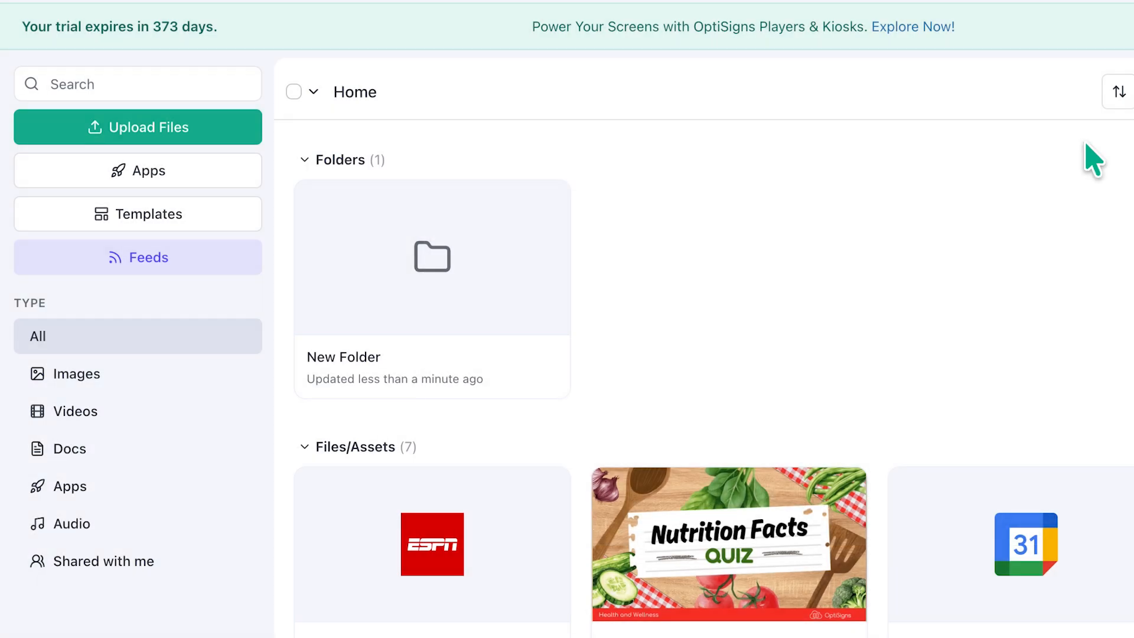
Step: Open the templates gallery and search for hours templates
left_click(171, 214)
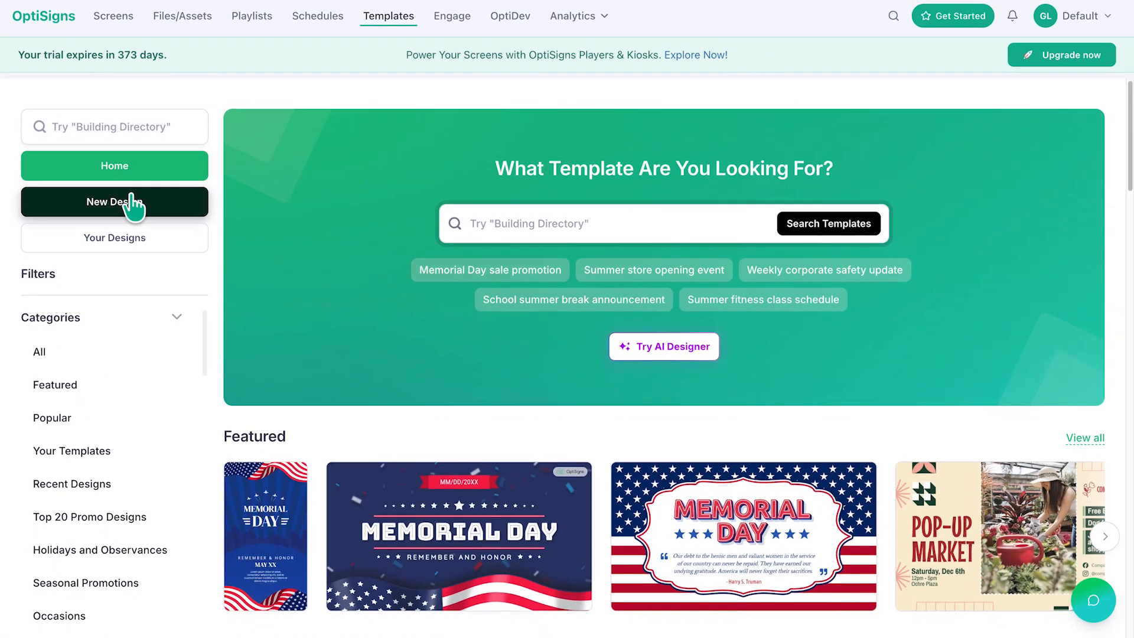
scroll(484, 358, "down", 7)
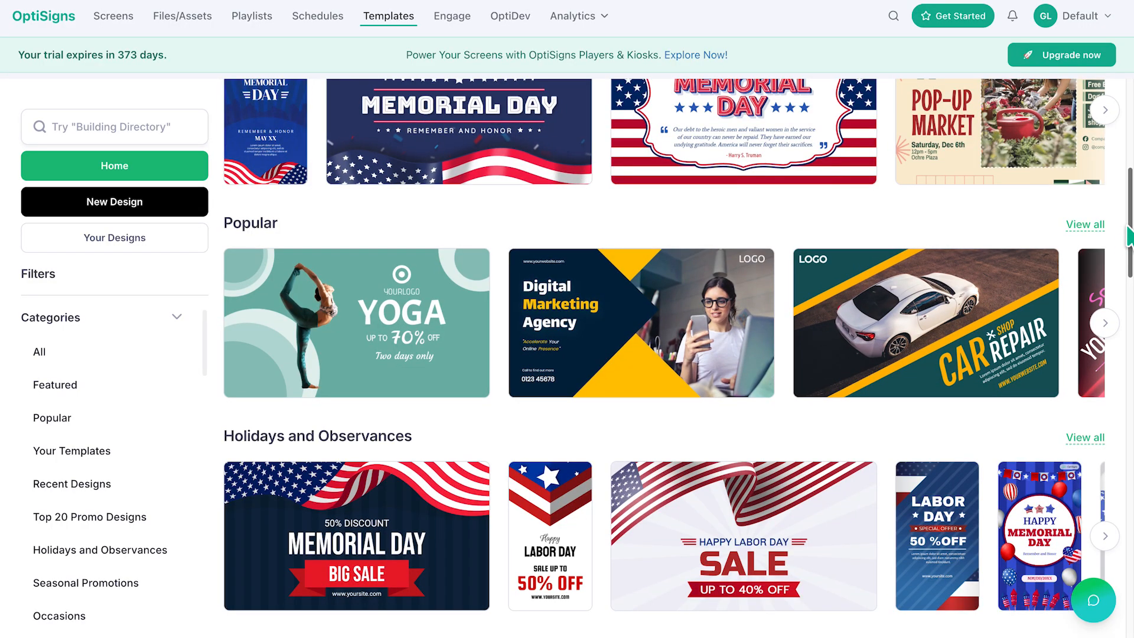
scroll(934, 278, "up", 7)
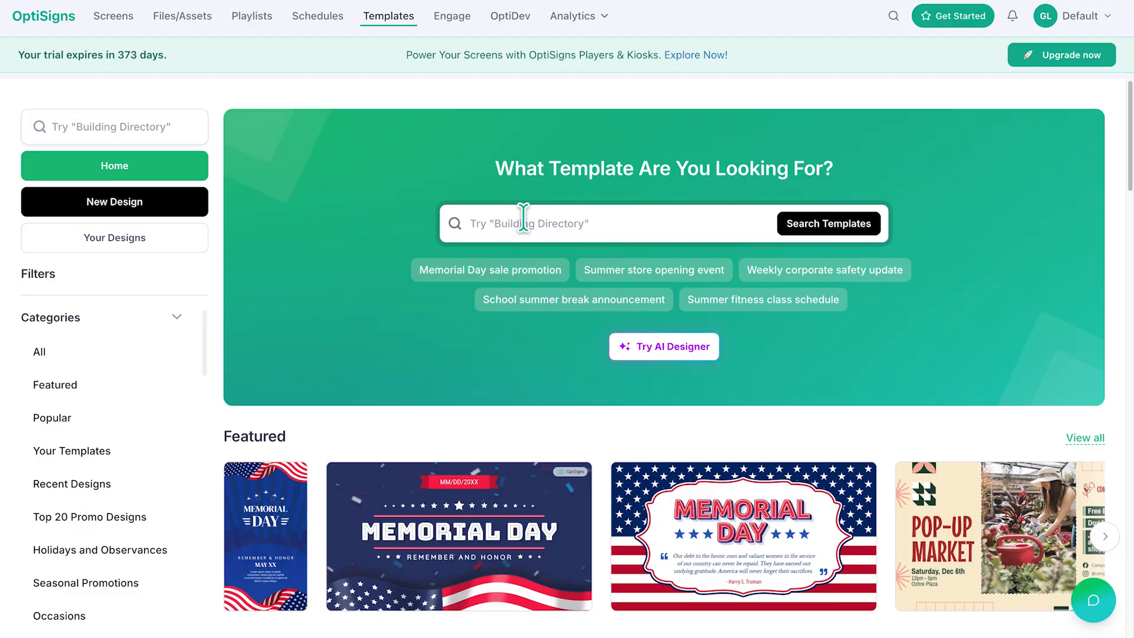
type("rs")
key("Return")
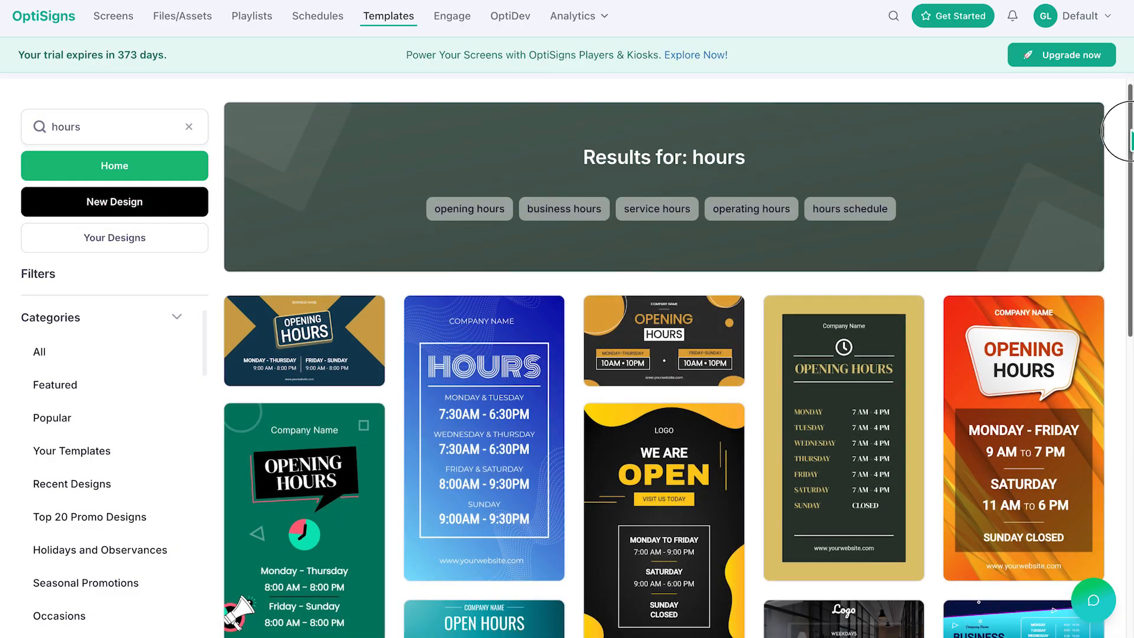
Step: Start a new design from the New Business Hours 5 template
left_click_drag(1126, 127, 1124, 631)
left_click(313, 291)
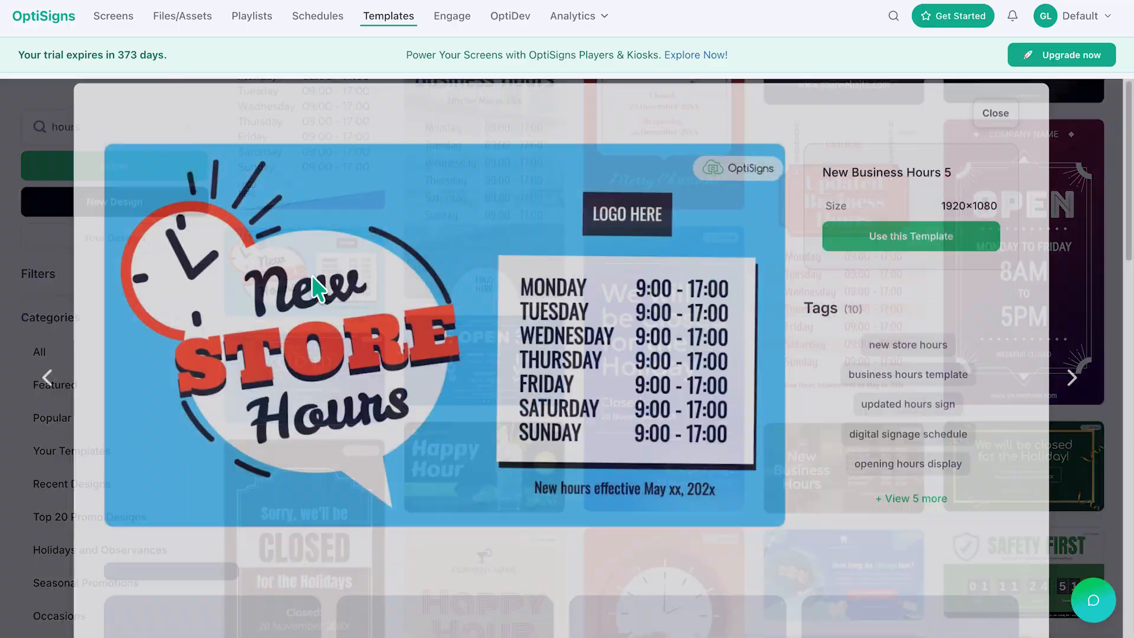
left_click(946, 259)
Step: Change the header label to 'New hours effective May 4th, 2027' and widen its text box
double_click(945, 268)
type("New hours effective May 9th 2027")
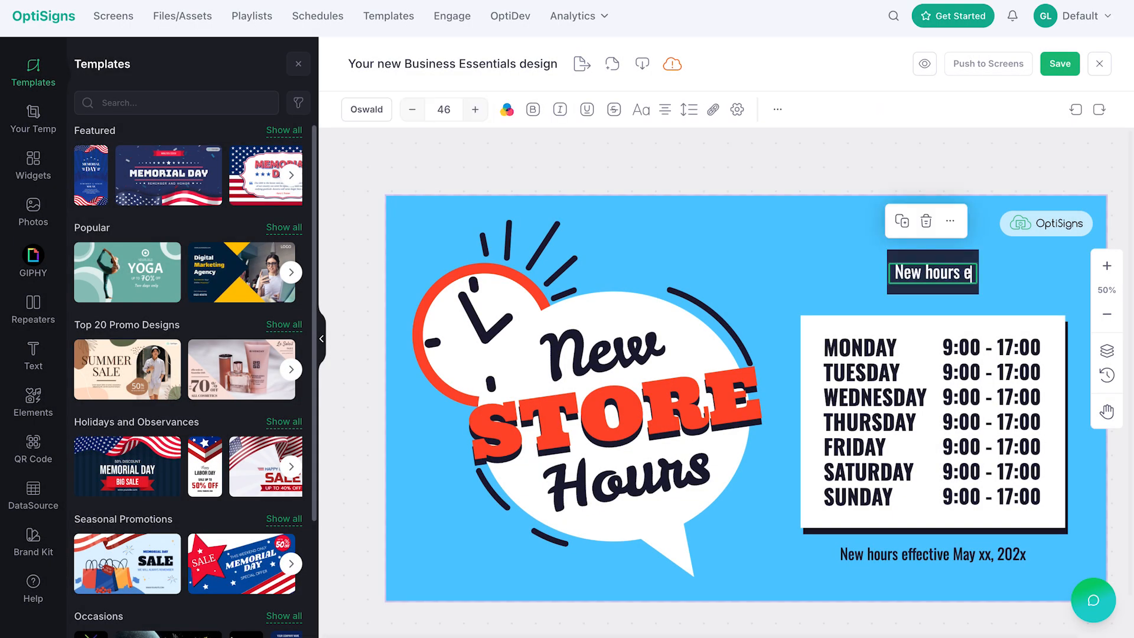
left_click_drag(978, 286, 1049, 285)
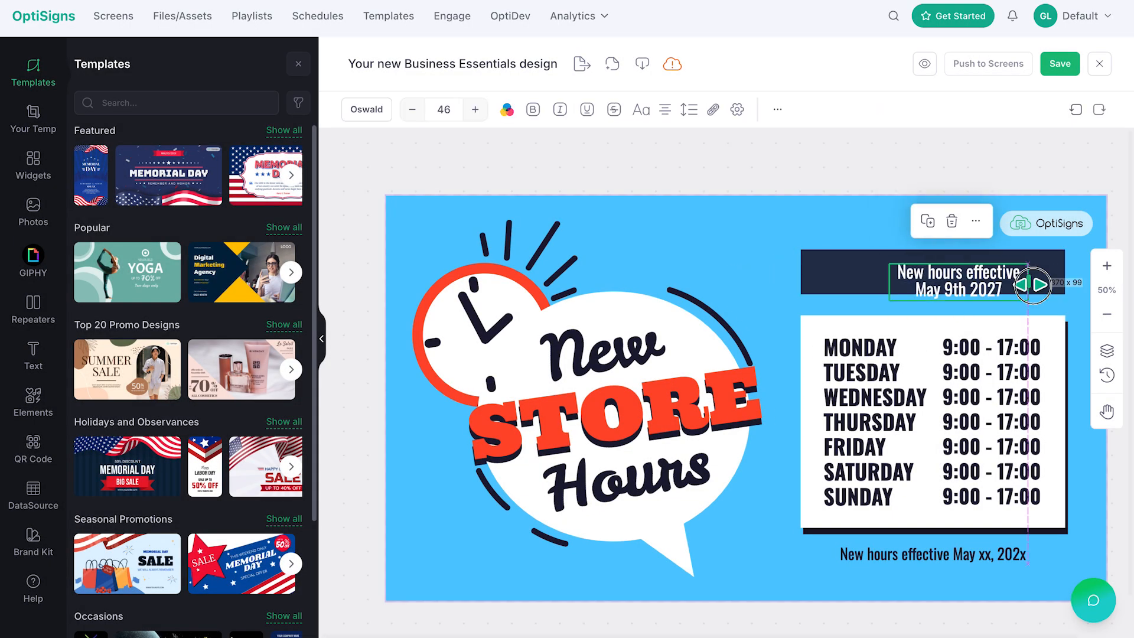
Step: Set the weekend hours to closed and change the bottom note's date to May 4th, 2027
double_click(1007, 441)
type("closed closed")
double_click(988, 555)
type("4th, 2027")
Step: Restyle the bottom note with red text, a white background and a red outline
left_click(507, 109)
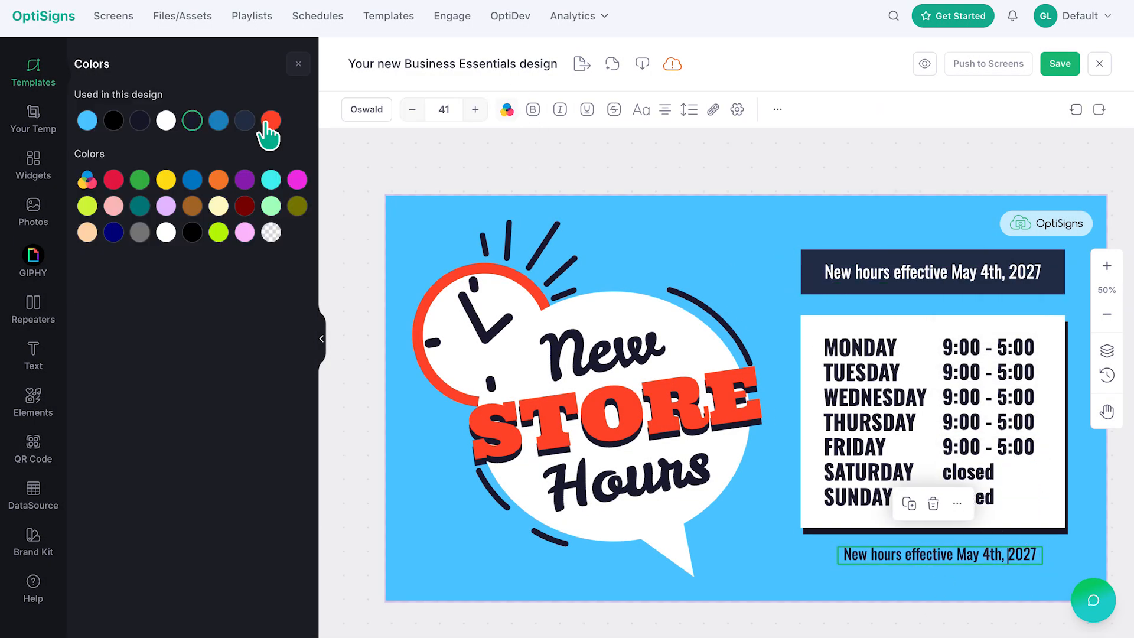
left_click_drag(958, 279, 966, 569)
left_click(688, 109)
left_click(352, 109)
left_click(166, 120)
left_click(555, 110)
left_click(306, 248)
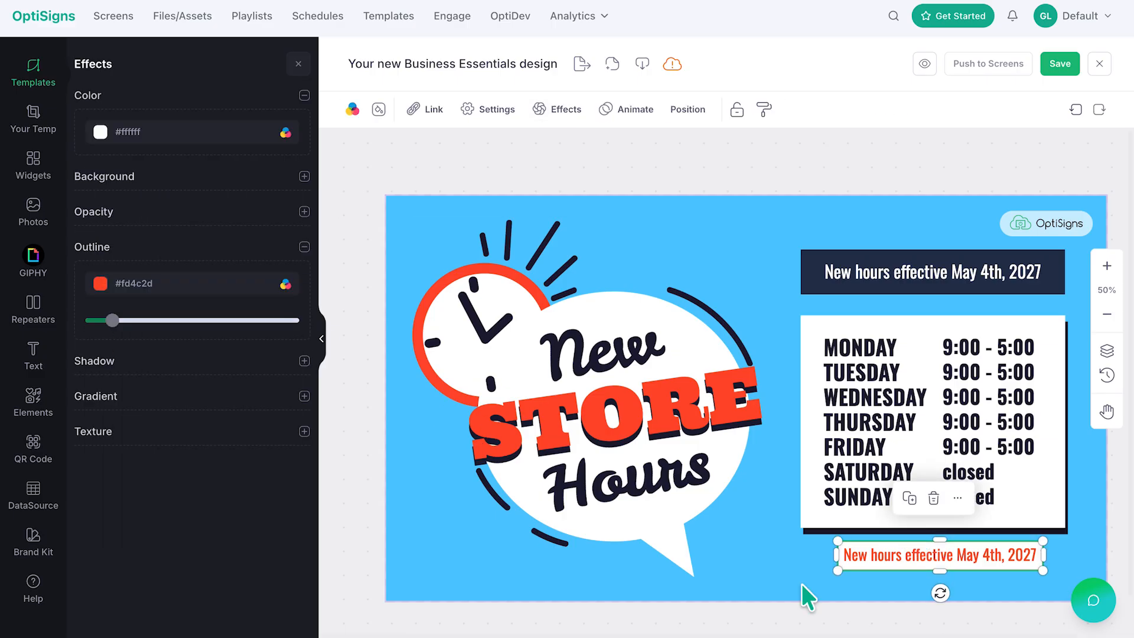
left_click(805, 595)
Step: Add a clock widget set to Analog and place it over the illustrated clock face
left_click(33, 165)
left_click_drag(313, 270, 311, 351)
left_click(241, 241)
left_click_drag(789, 367, 471, 304)
left_click(527, 239)
left_click(572, 460)
left_click(192, 139)
left_click(178, 168)
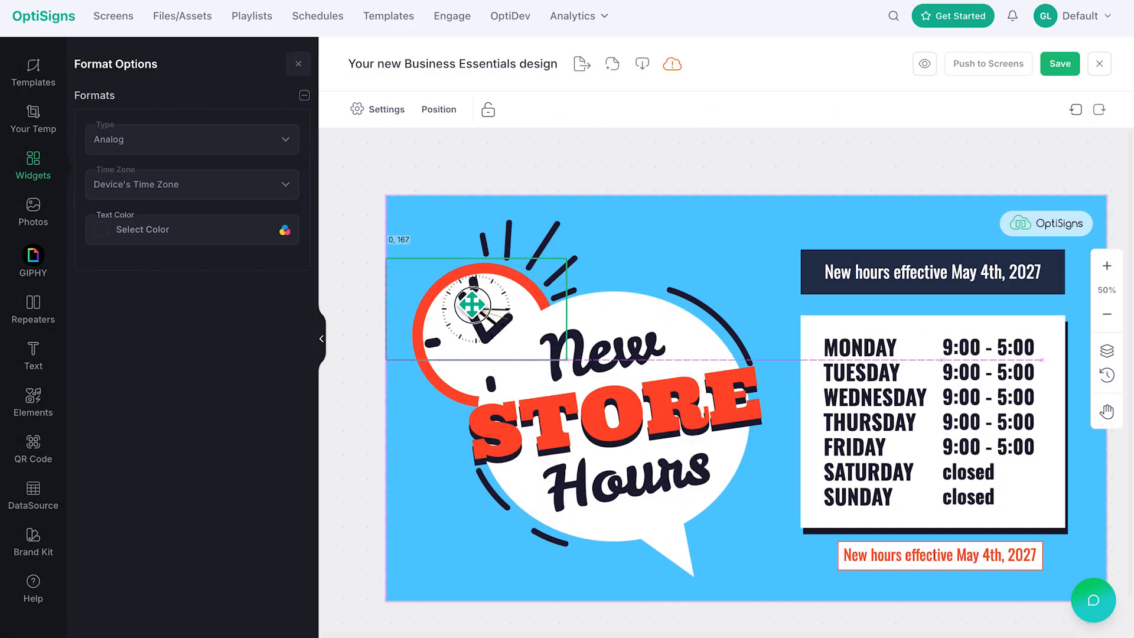
left_click_drag(569, 361, 535, 416)
left_click(248, 317)
Step: Delete the bottom note and place a date widget in its spot
left_click(871, 559)
key("Delete")
left_click_drag(717, 397, 959, 562)
Step: Give the date widget red text, a white background and 70 opacity
left_click(378, 109)
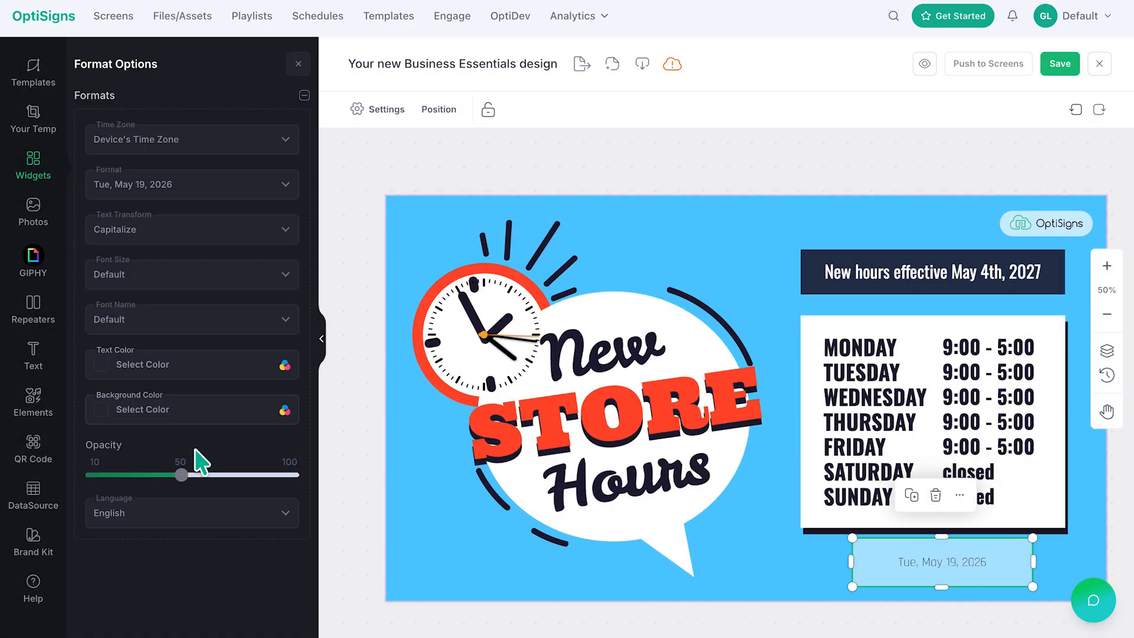
left_click(103, 366)
left_click(117, 449)
left_click(101, 409)
left_click(113, 353)
left_click_drag(181, 475, 225, 475)
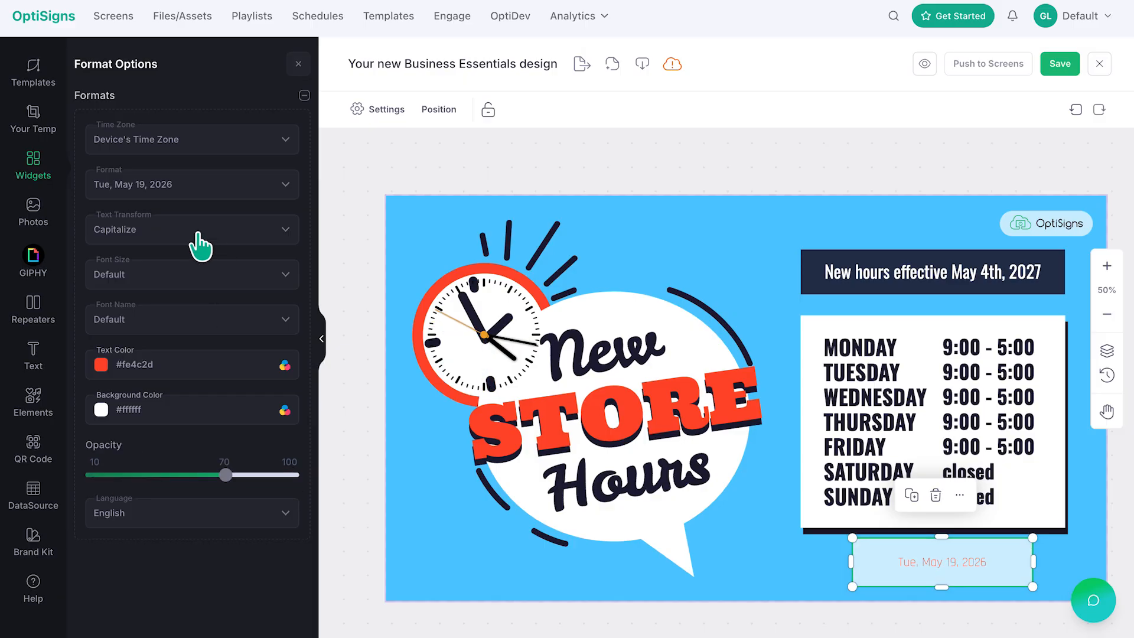
Step: Add a circle shape behind the analog clock, fit it to the clock face, and colour it white
left_click(34, 166)
left_click(485, 110)
left_click(91, 168)
left_click_drag(771, 404, 502, 334)
left_click_drag(534, 385, 548, 397)
left_click_drag(548, 335, 544, 335)
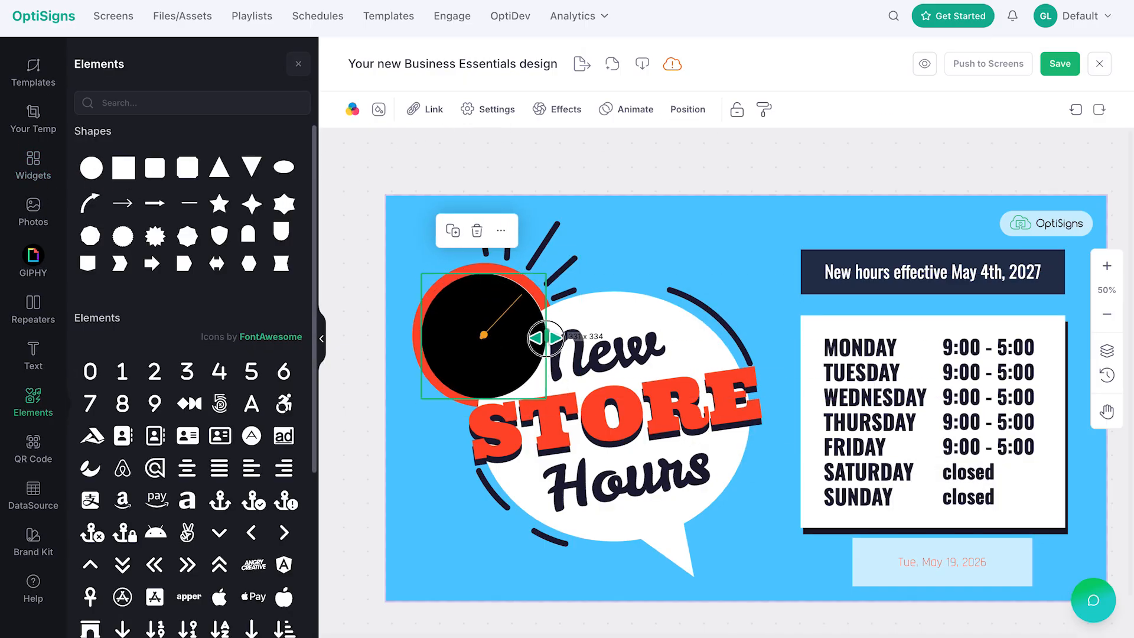
left_click_drag(484, 398, 485, 398)
left_click_drag(421, 397, 421, 398)
left_click(353, 110)
left_click(165, 121)
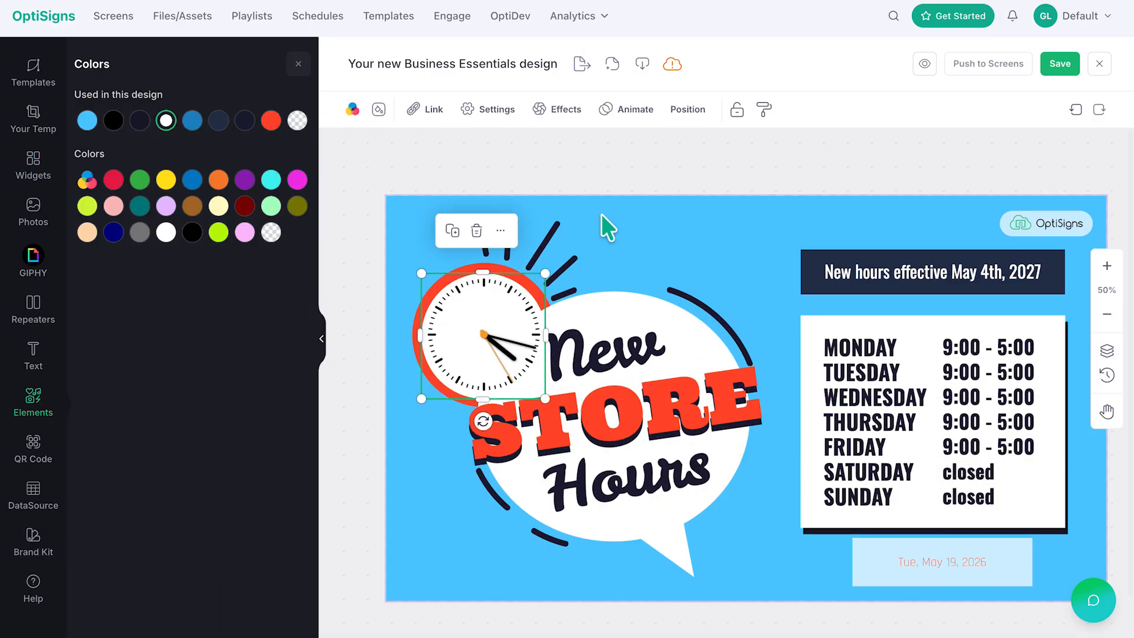
left_click(602, 163)
Step: Rename the design to New Hours, save it, and close the editor
triple_click(514, 64)
type("New Hours")
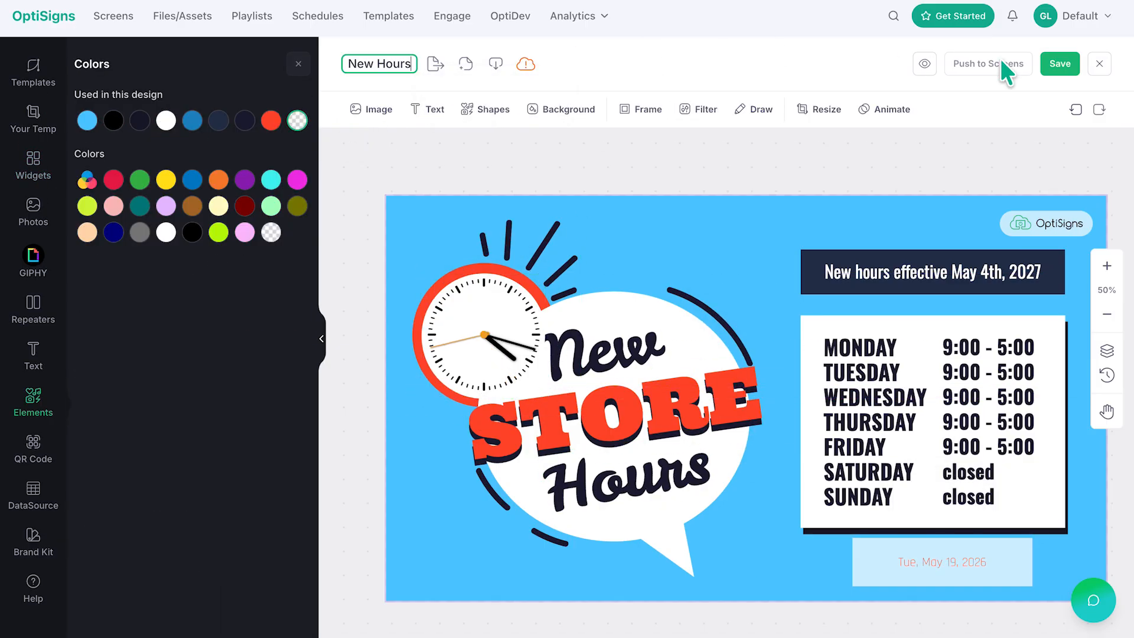
left_click(1052, 66)
left_click(1099, 64)
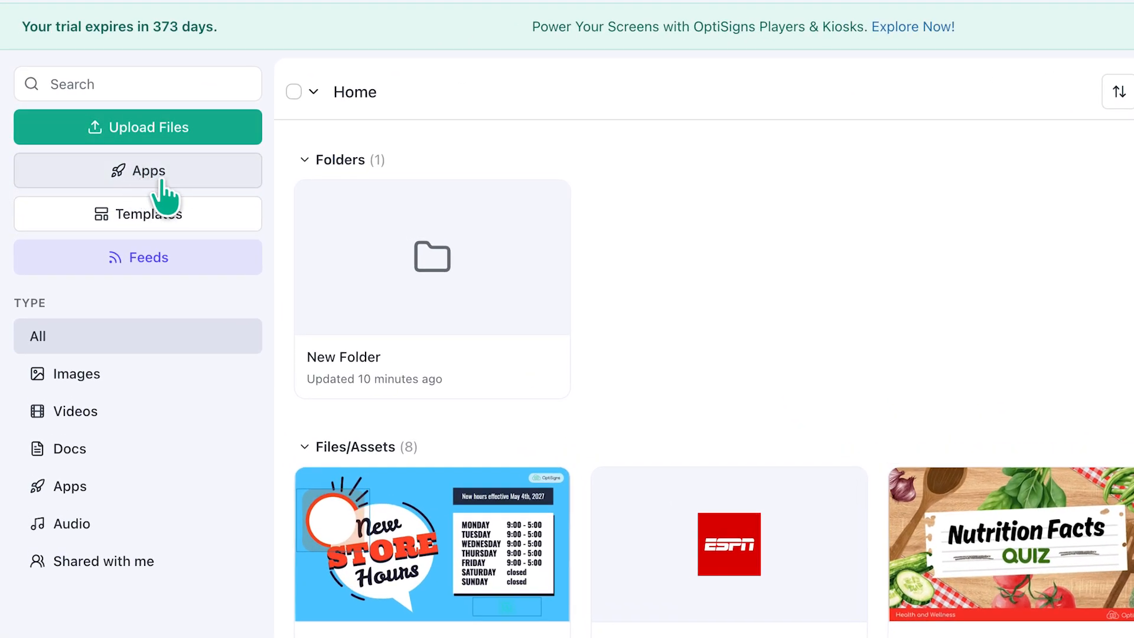
Step: Open the RSS app from the apps list and read its help article
left_click(179, 177)
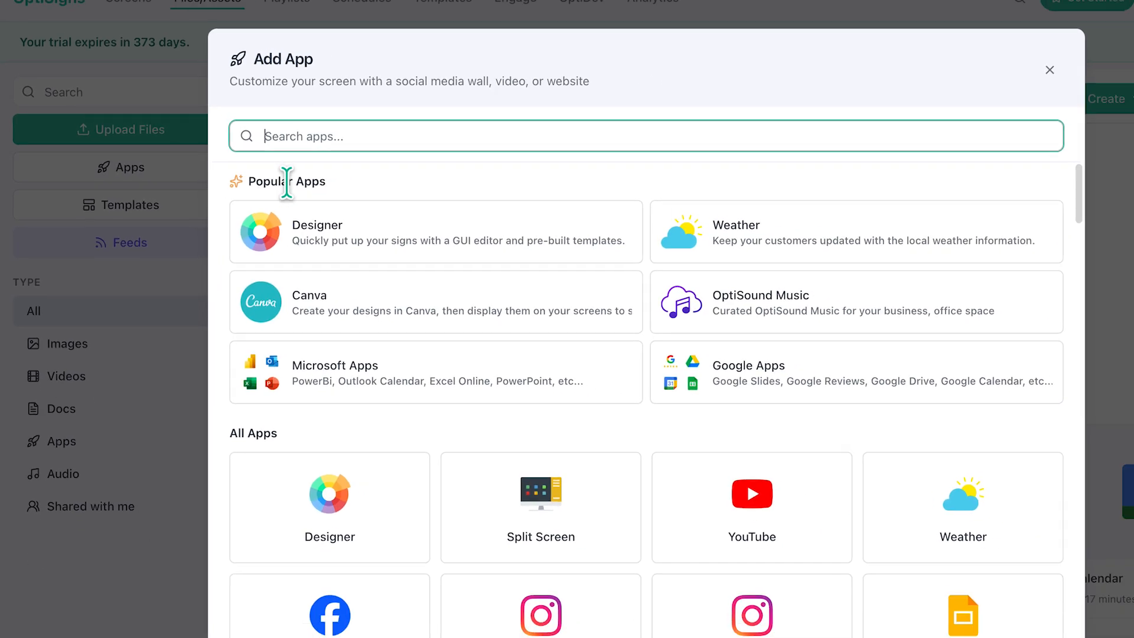
left_click_drag(942, 195, 936, 294)
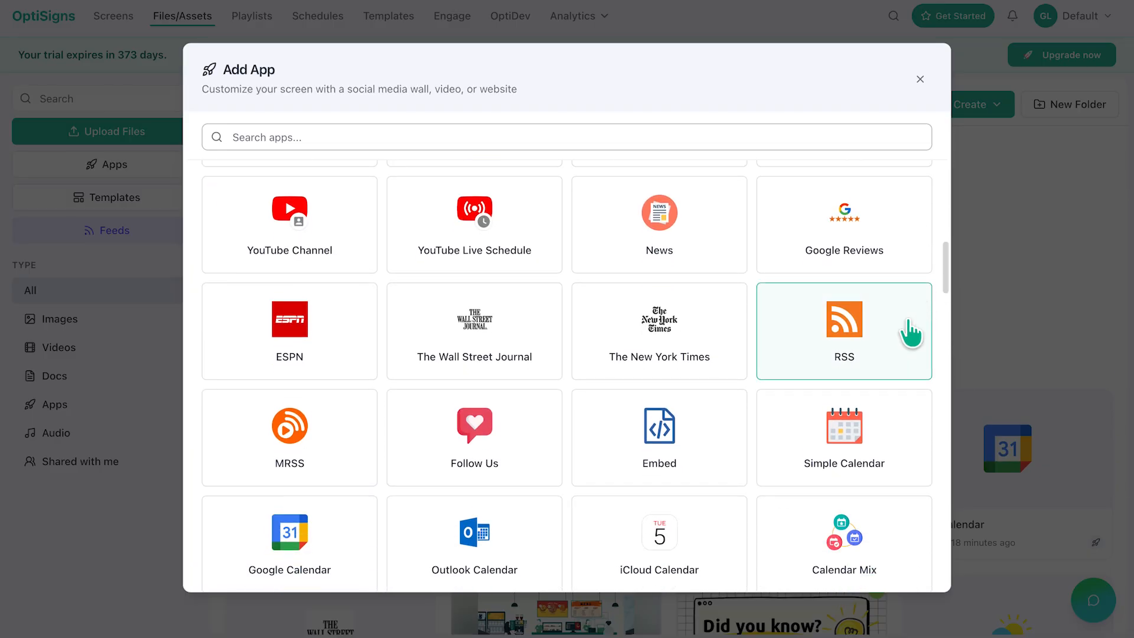
left_click(850, 346)
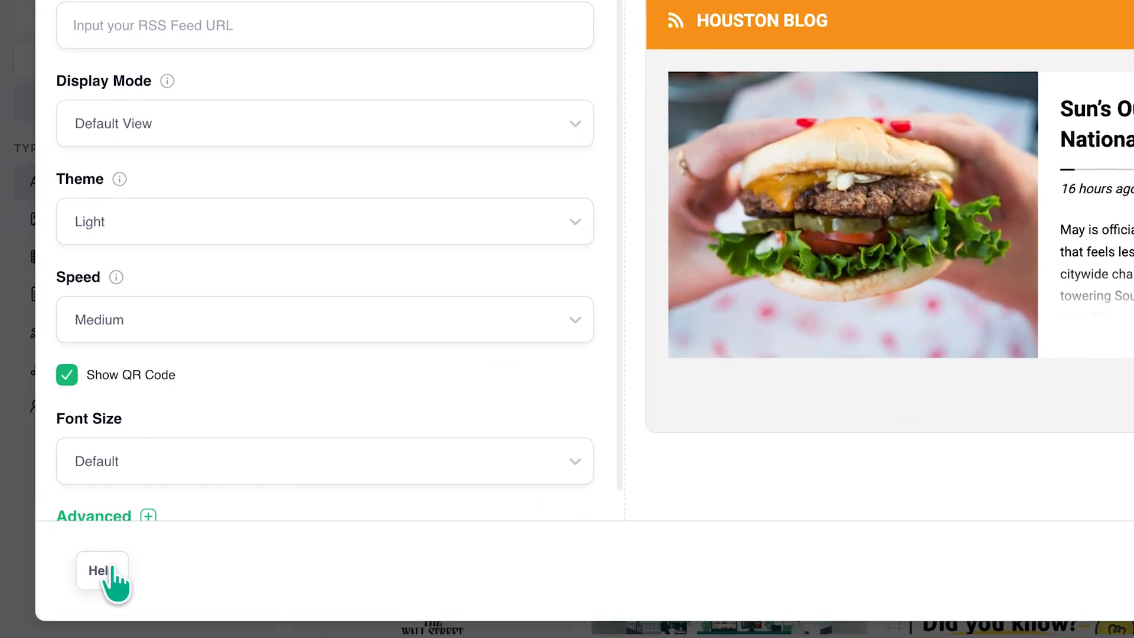
left_click(78, 585)
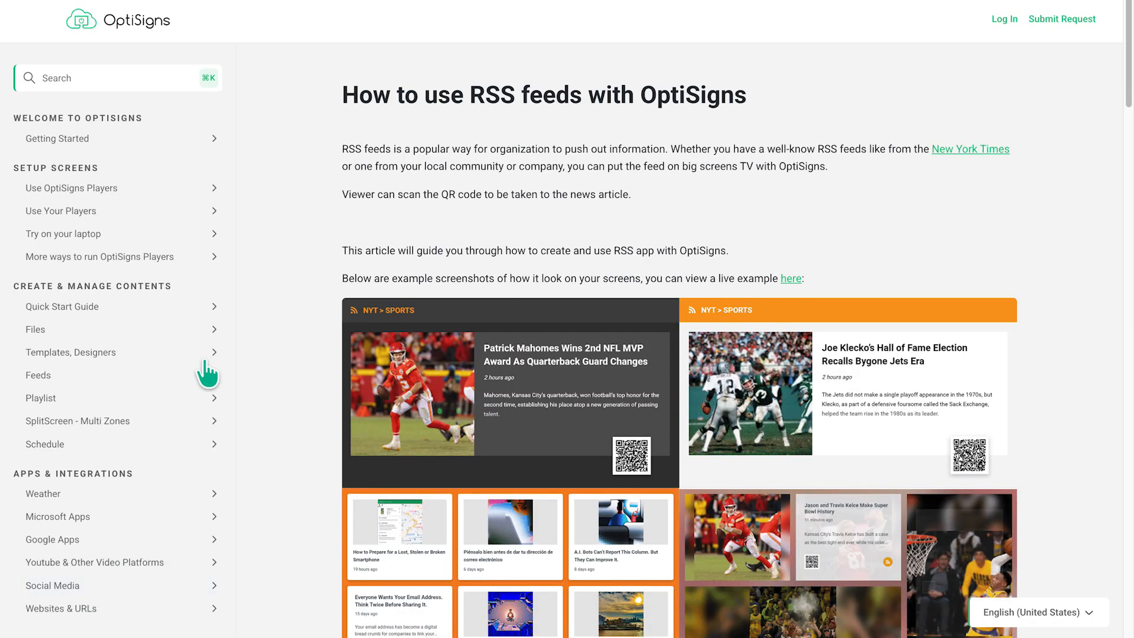
left_click_drag(319, 110, 337, 89)
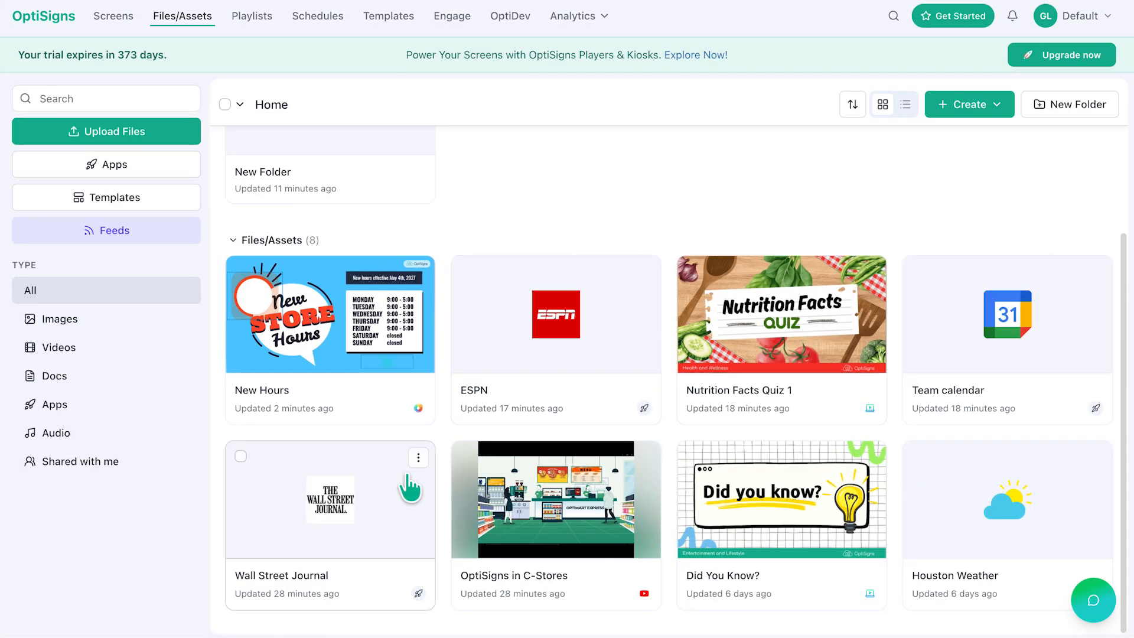
Step: Preview an asset from the files list and close the preview
left_click(419, 457)
left_click(347, 322)
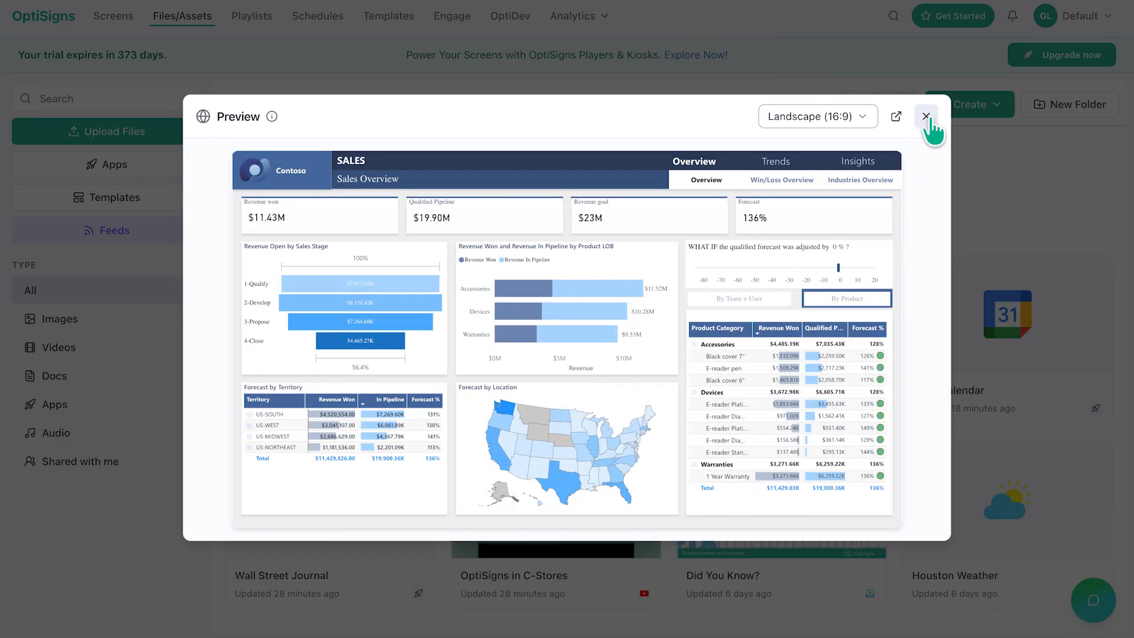
left_click(926, 117)
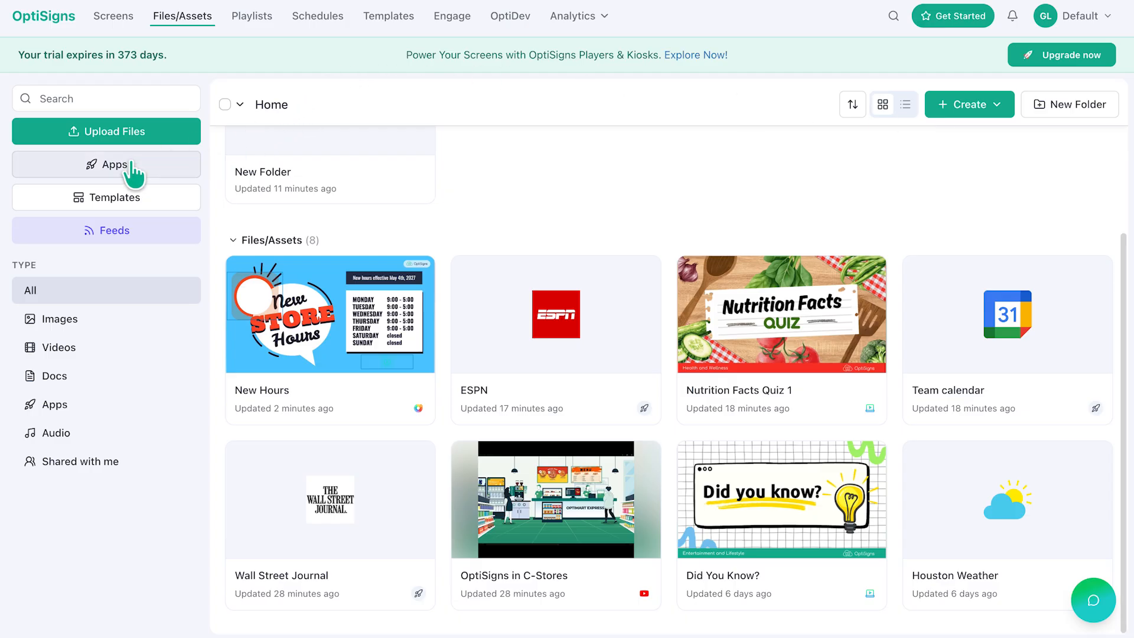
Step: Open the Split Screen app, choose the 2 Mains + 1 Ticker layout and show its zone properties
left_click(132, 171)
type("s")
type("pli")
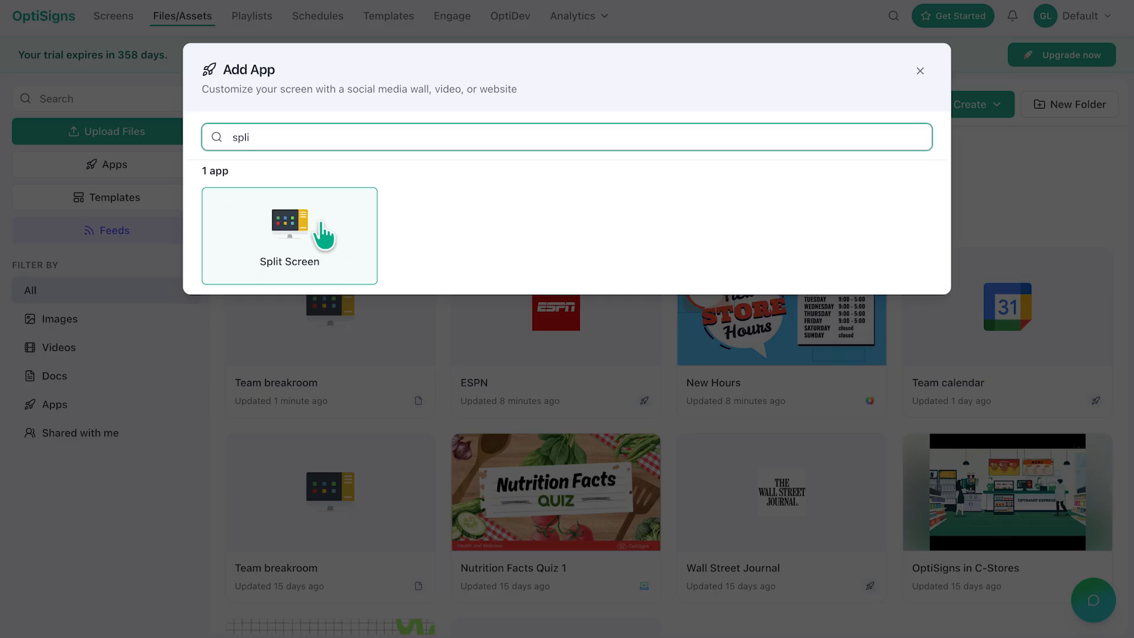
left_click(323, 233)
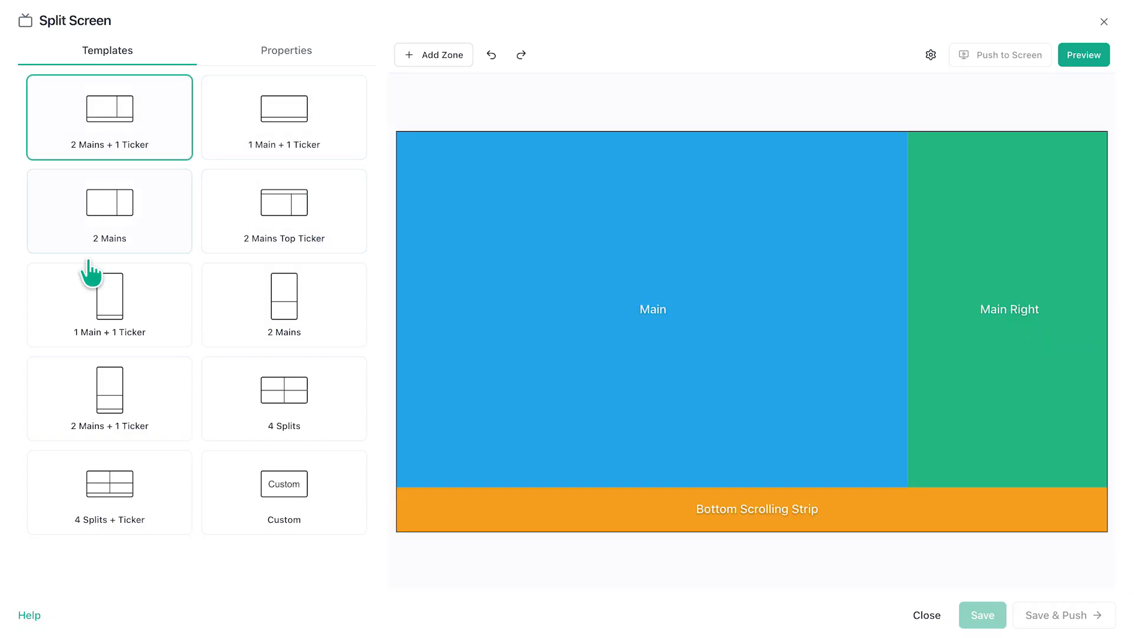
left_click(285, 498)
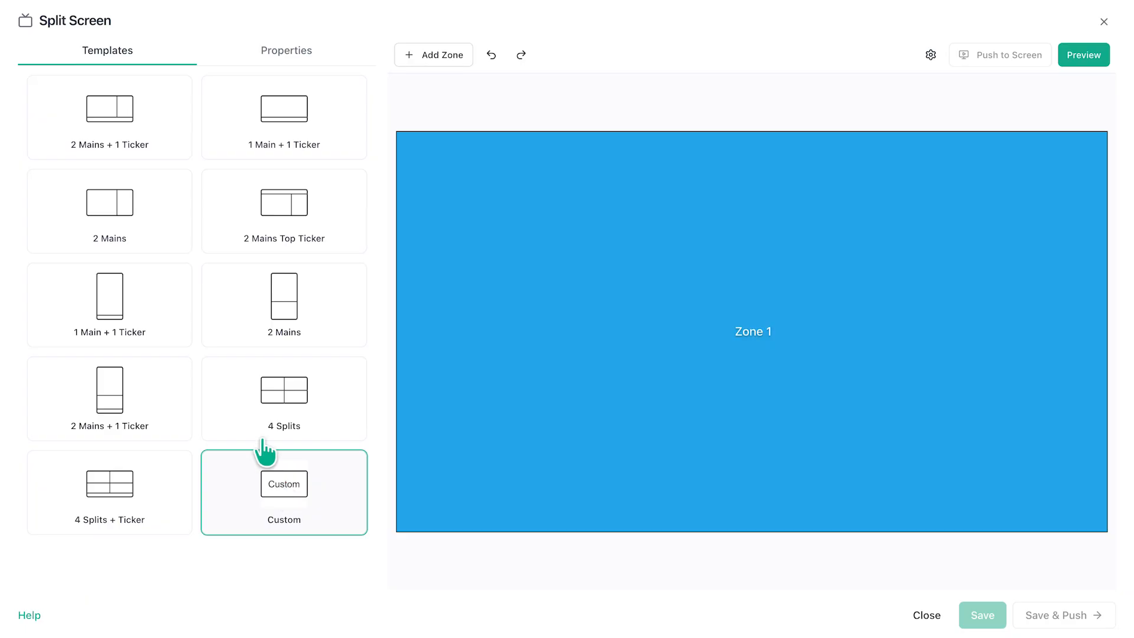
left_click(128, 140)
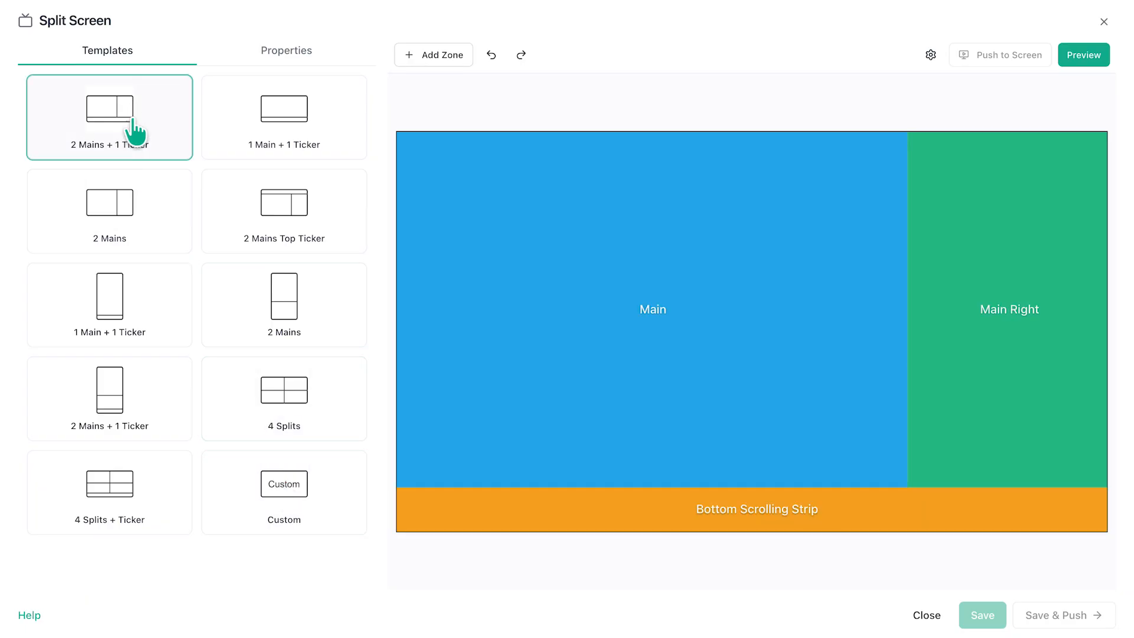
left_click(263, 59)
left_click(413, 154)
mouse_move(907, 309)
left_mouse_down()
mouse_move(804, 307)
mouse_move(907, 309)
left_mouse_up()
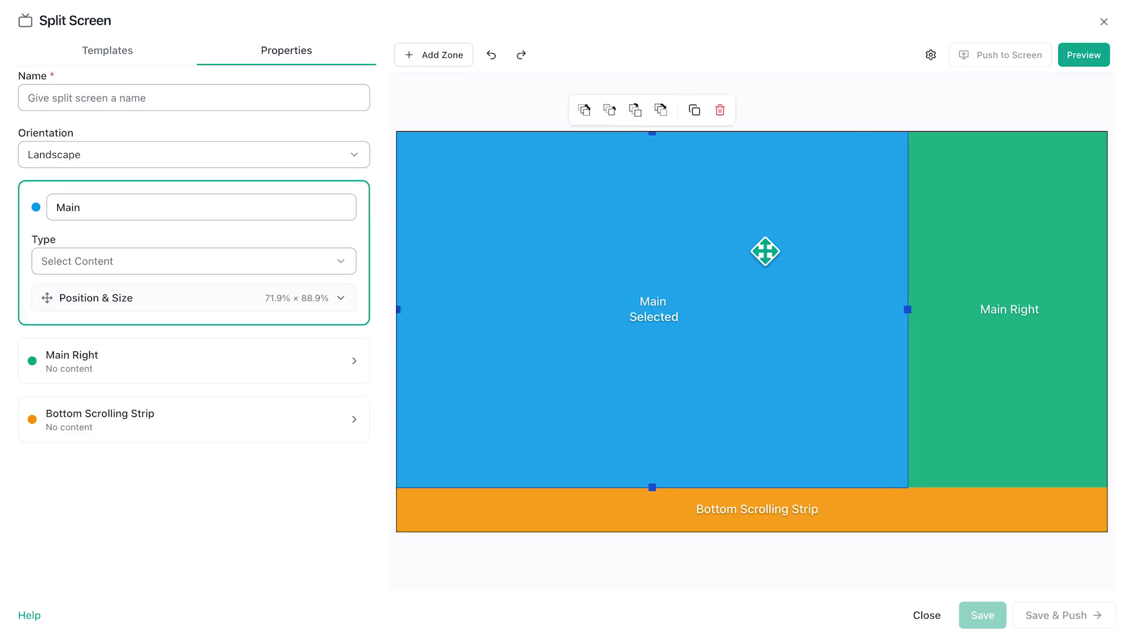
left_click(407, 57)
left_click_drag(519, 197, 431, 410)
left_click(639, 306)
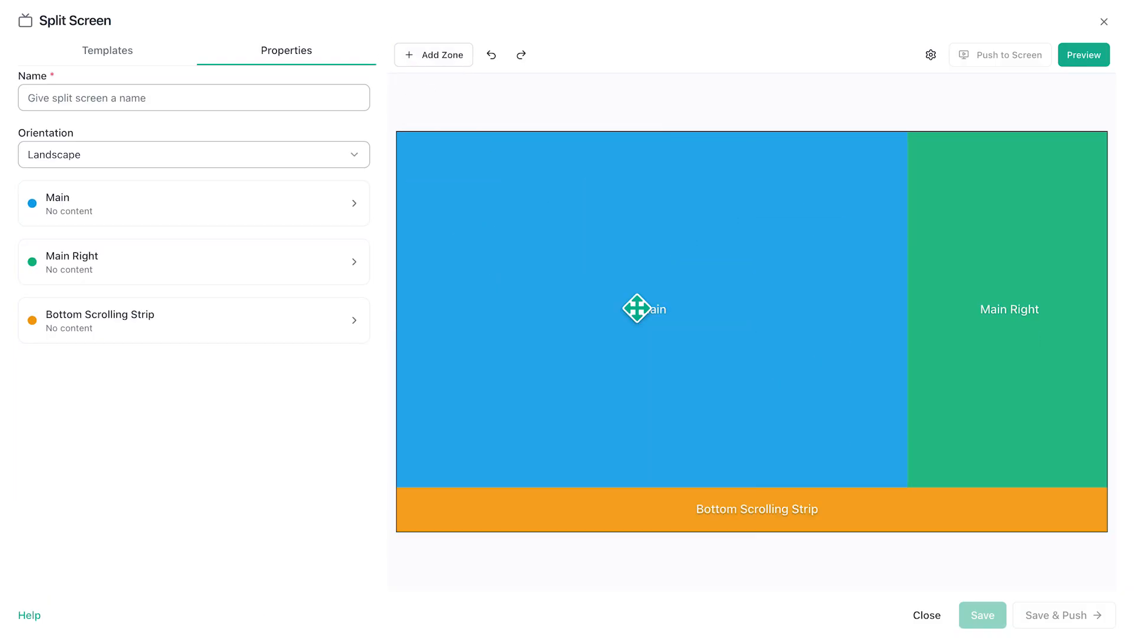
Step: Assign the Team calendar asset to the Main zone
left_click(196, 218)
left_click(195, 260)
left_click(187, 292)
left_click(391, 418)
left_click(1040, 564)
Step: Assign the Houston Weather asset to the Main Right zone
left_click(175, 411)
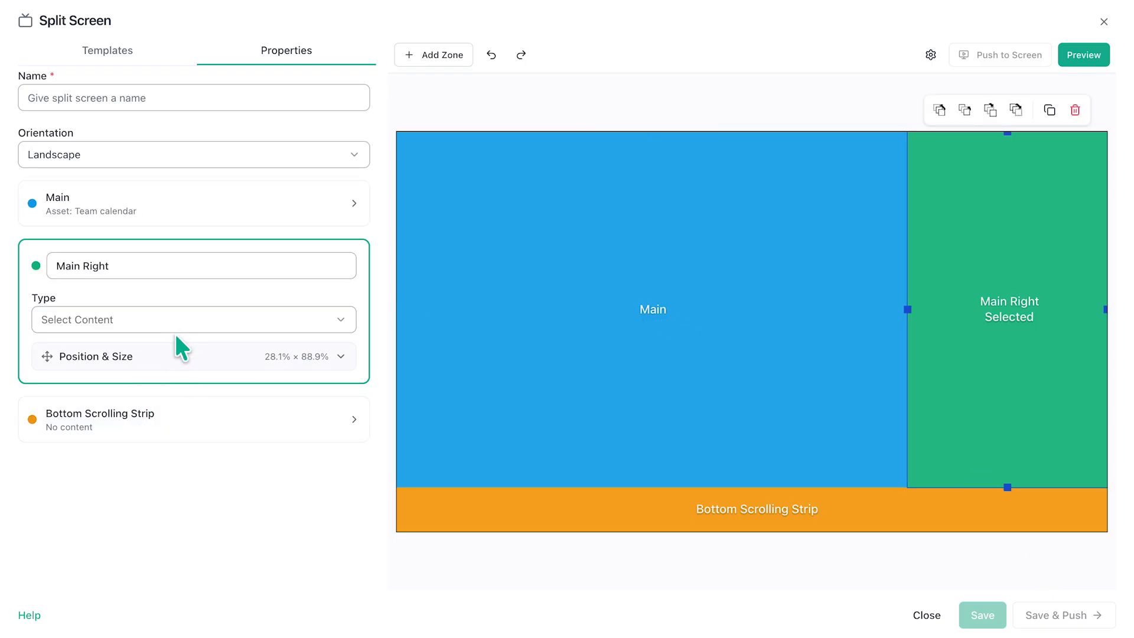
left_click(173, 320)
left_click(163, 353)
left_click(416, 507)
left_click(1041, 565)
Step: Assign the Wall Street Journal asset to the Bottom Scrolling Strip and preview the layout
left_click(162, 470)
left_click(151, 379)
left_click(137, 412)
left_click(557, 397)
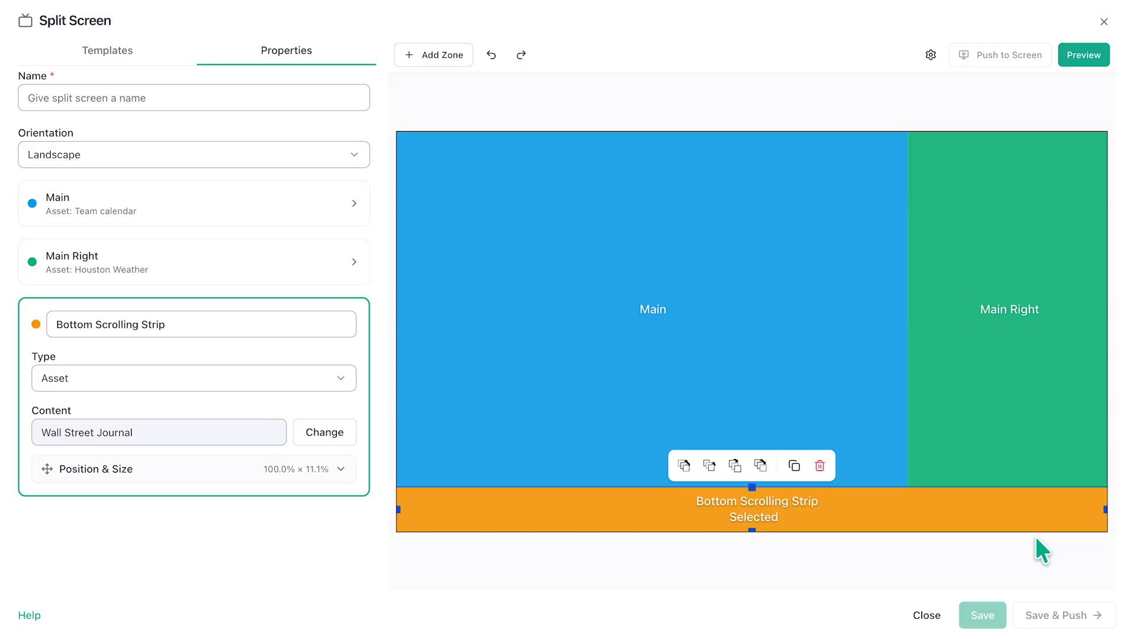
left_click(1088, 66)
Step: Name the split screen Team breakroom, save it and close the editor
left_click(248, 86)
type("Tea")
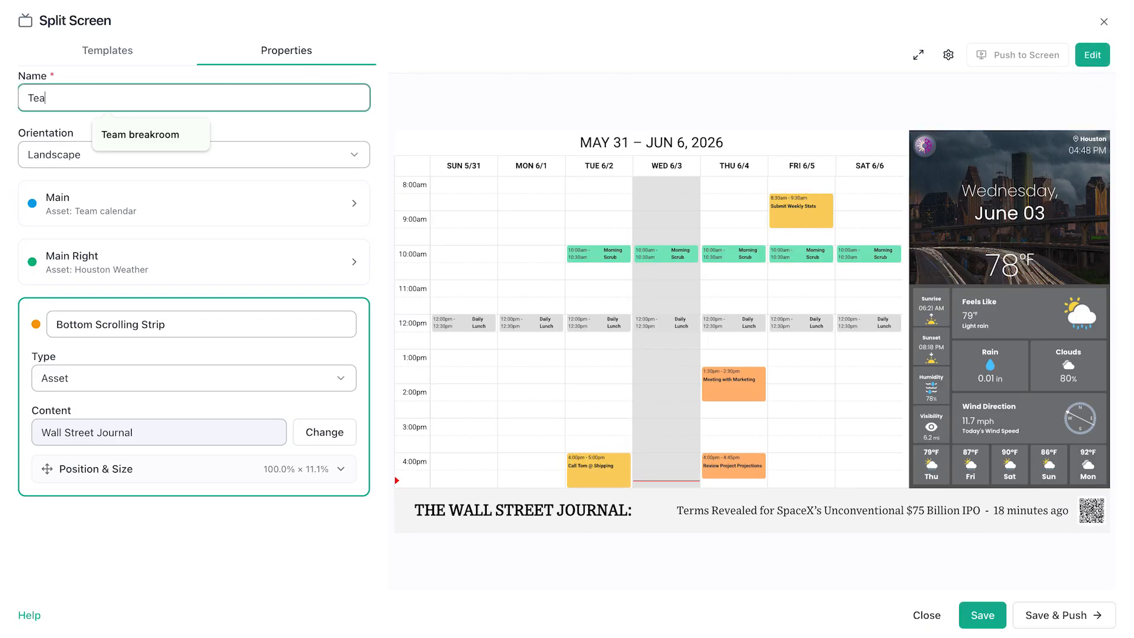
type("m breakroom")
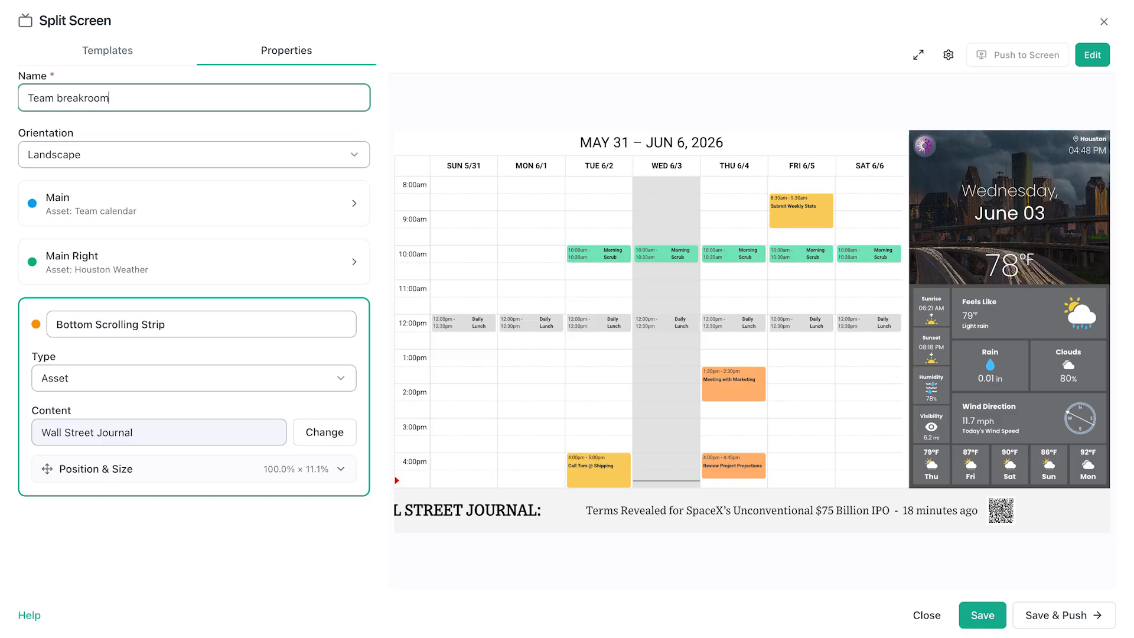
left_click(968, 615)
left_click(936, 615)
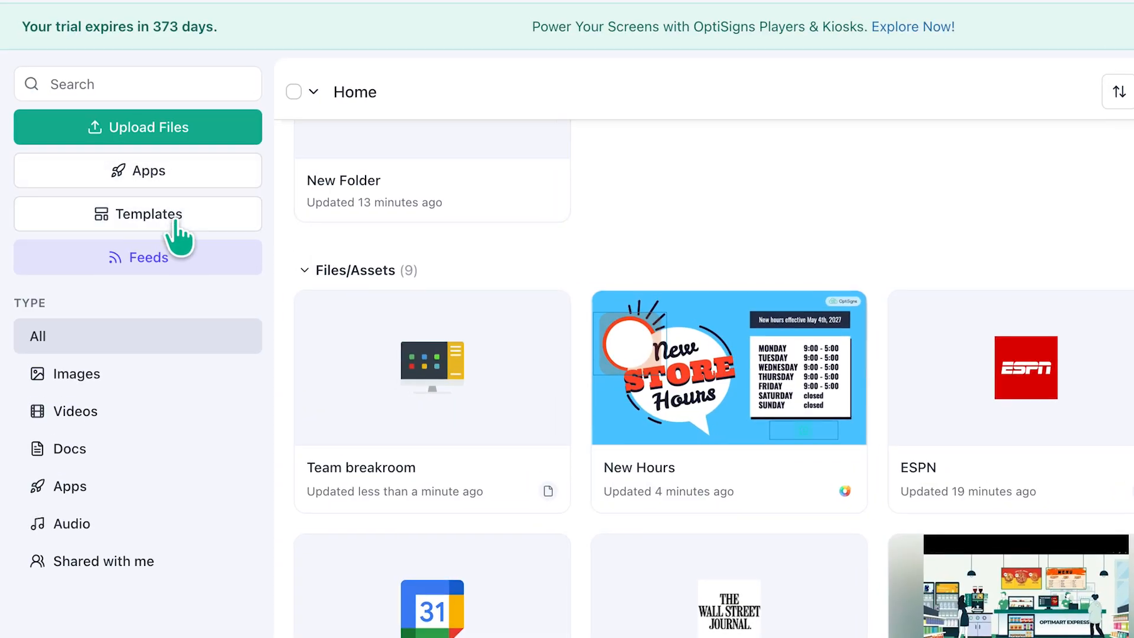
Step: Create an NFL Sports Feed asset from the Sports feed category, skipping screen assignment
left_click(176, 264)
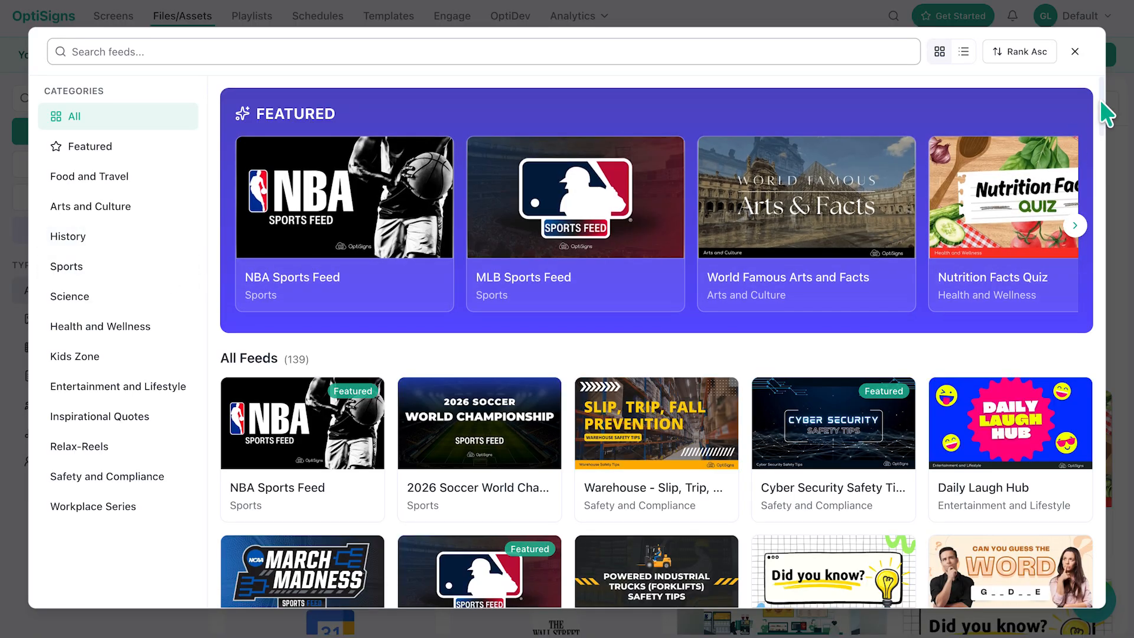
left_click_drag(1106, 112, 1067, 82)
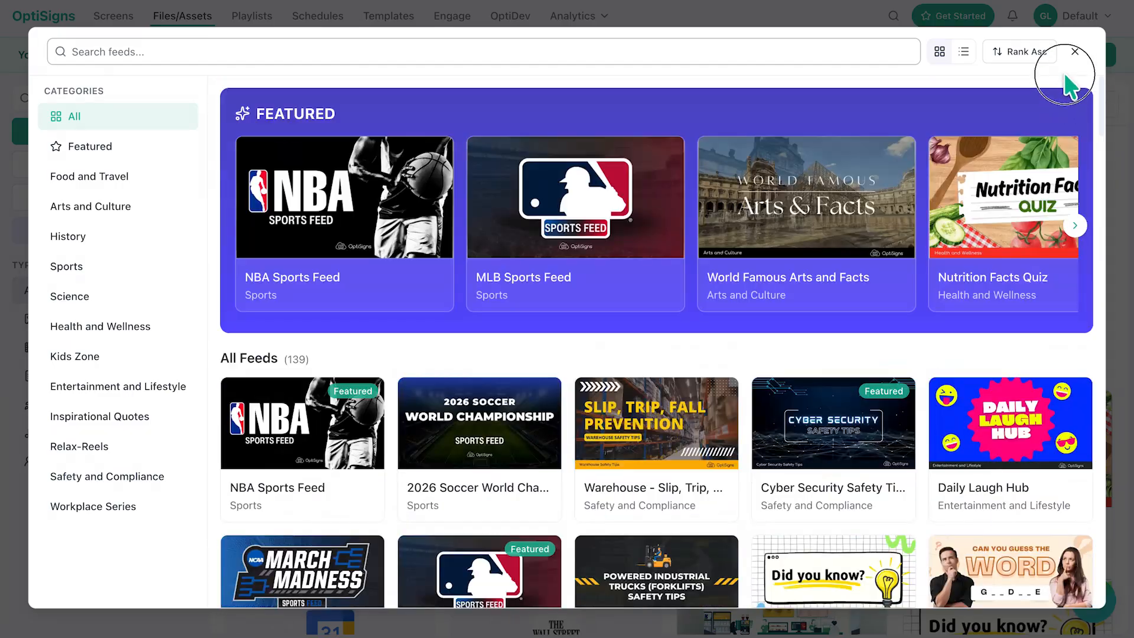
left_click(118, 179)
left_click(92, 269)
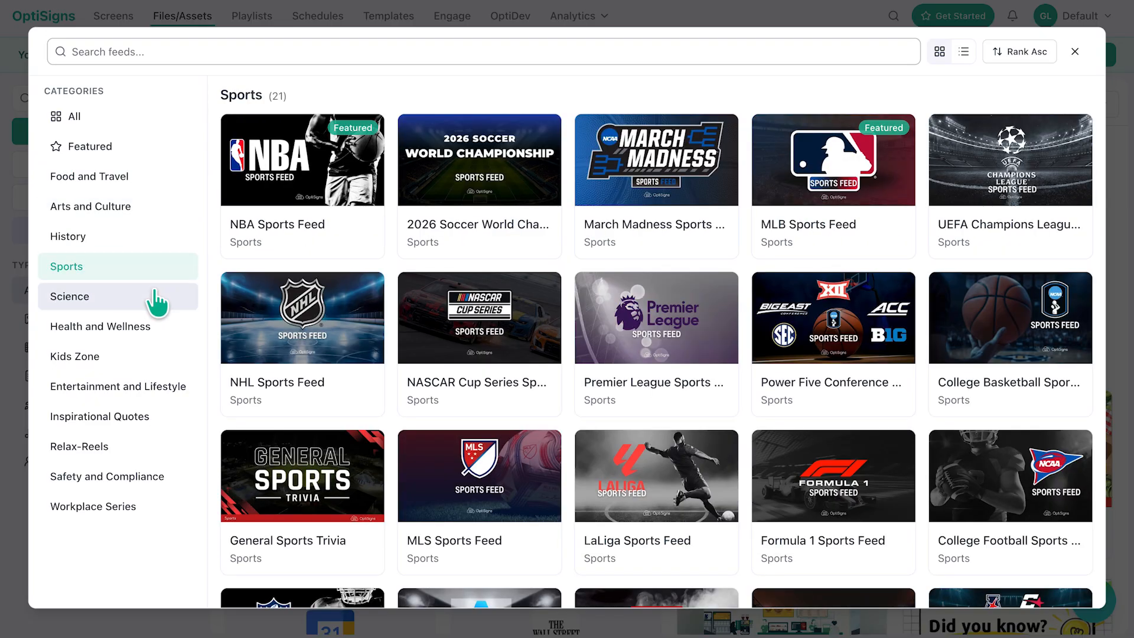
scroll(620, 257, "down", 4)
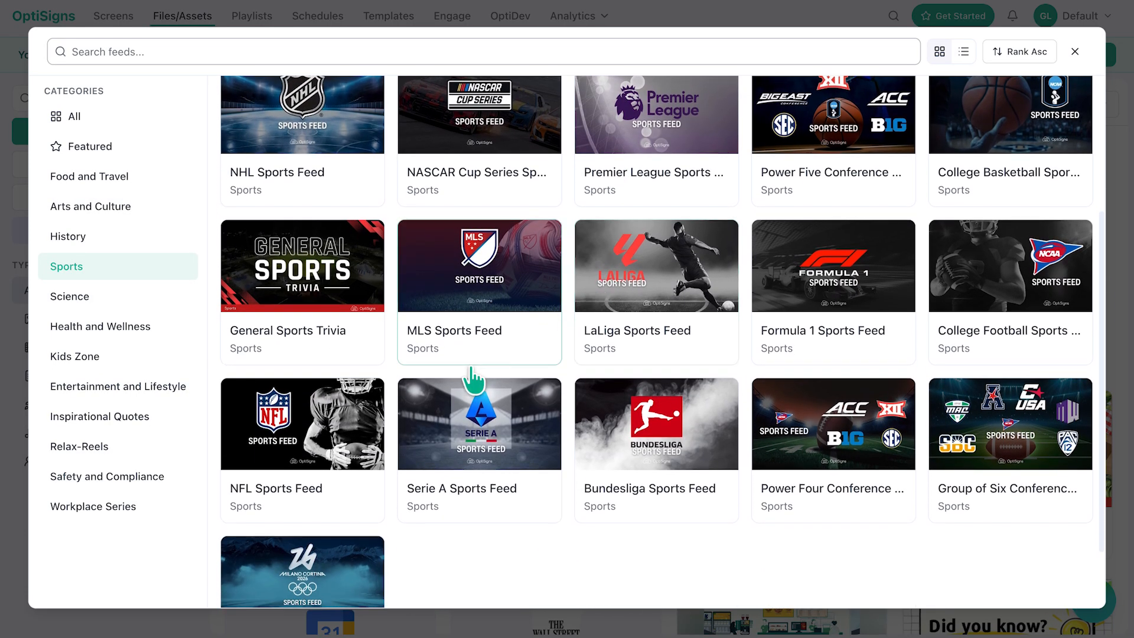
left_click(310, 472)
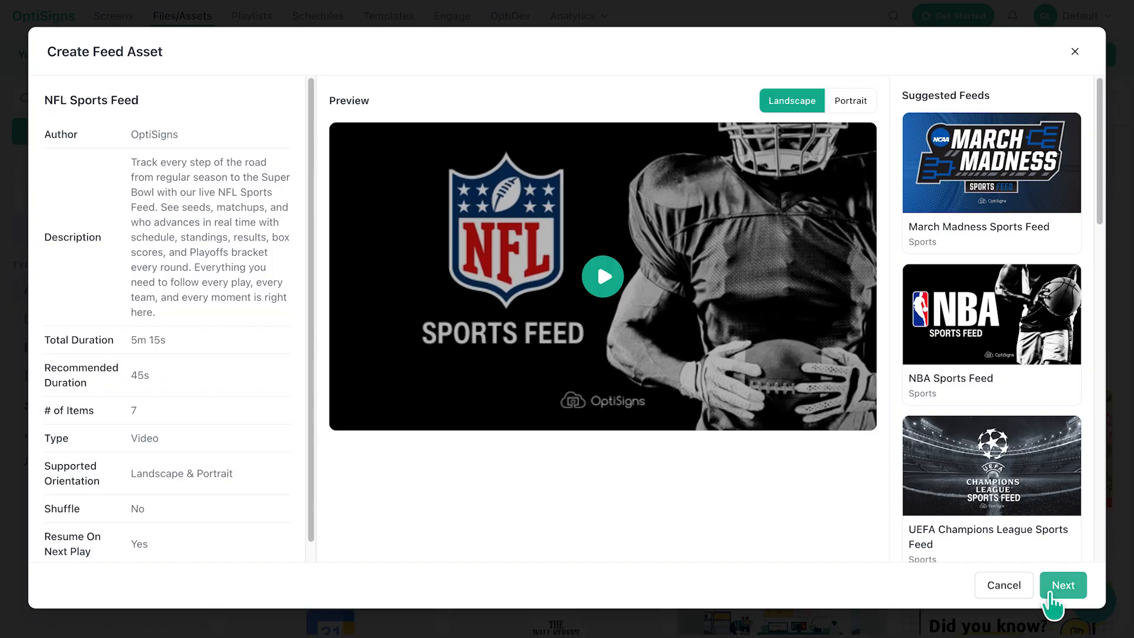
left_click(1061, 587)
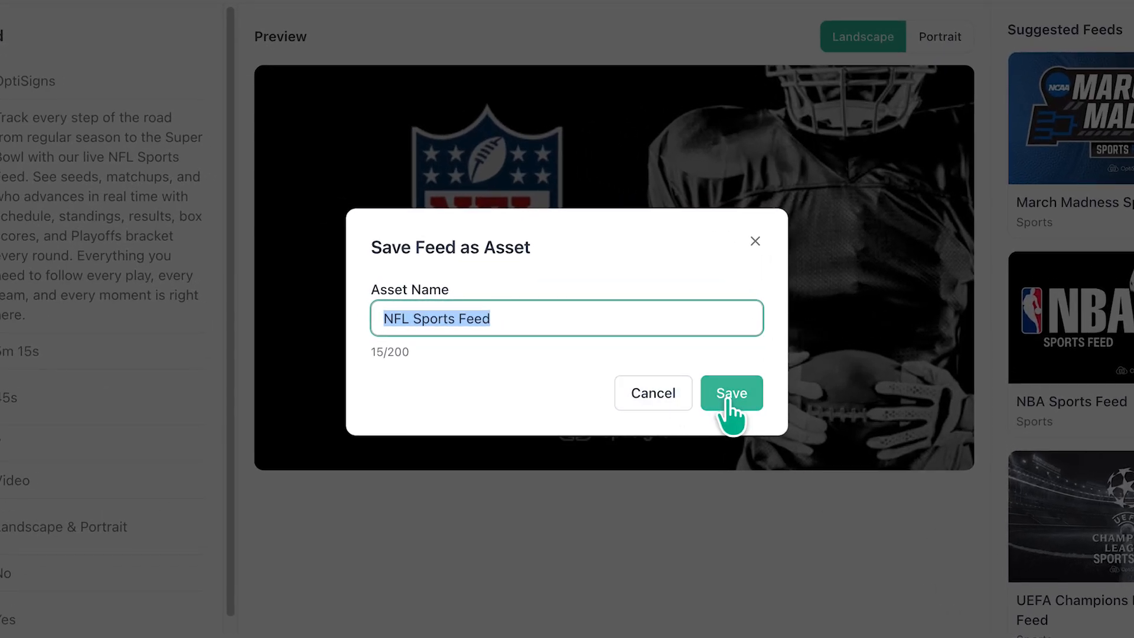
left_click(728, 400)
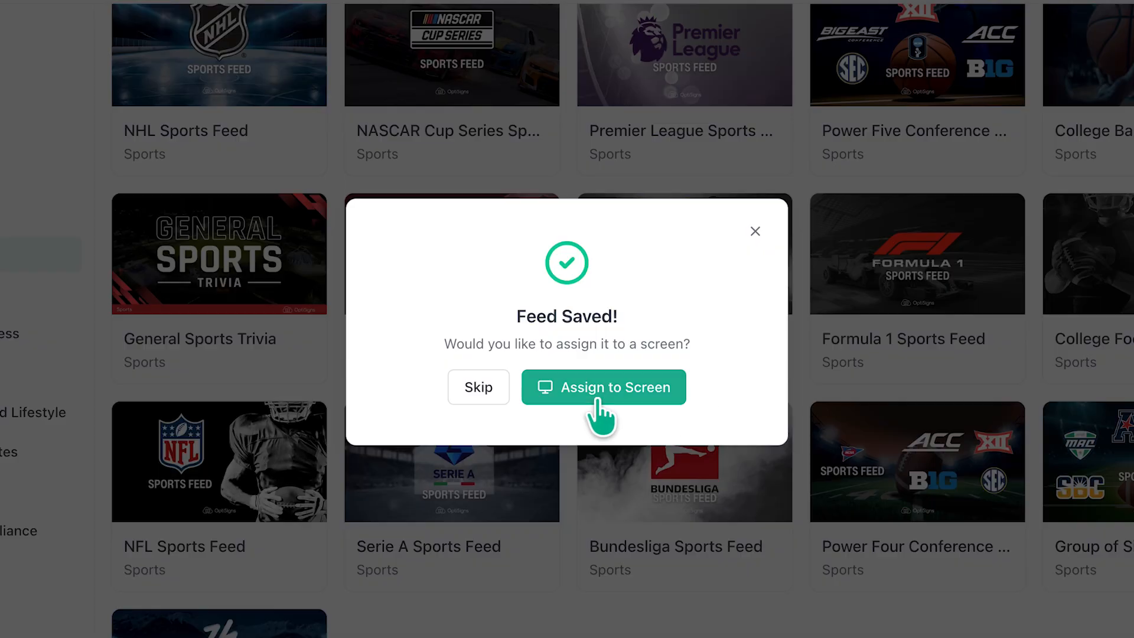
left_click(478, 387)
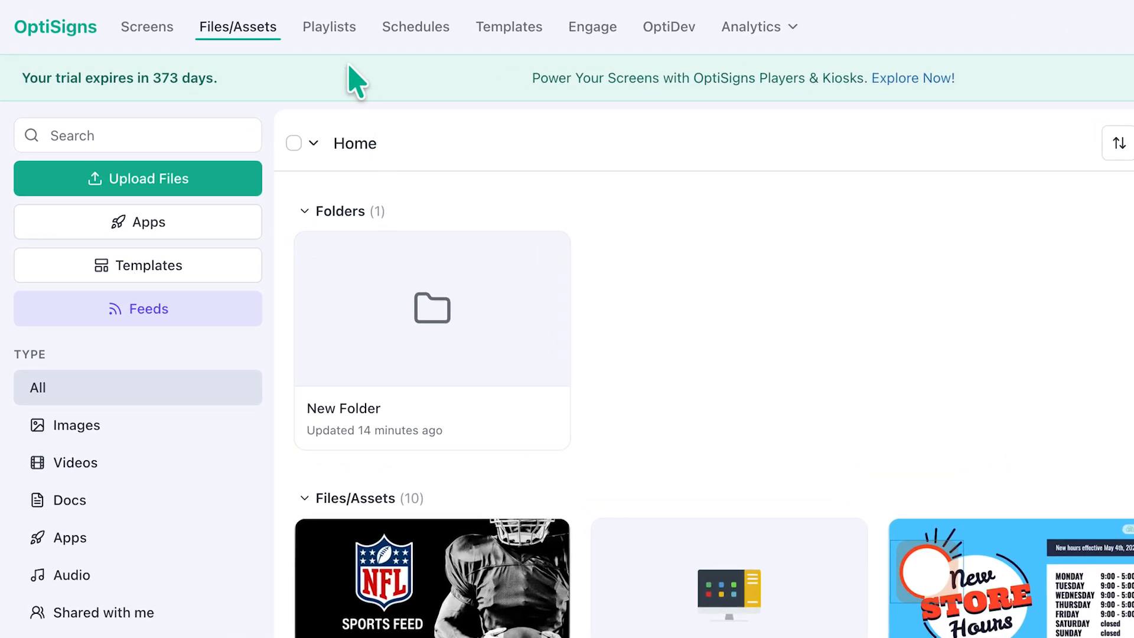
Step: Create a new playlist named Team Board
left_click(329, 35)
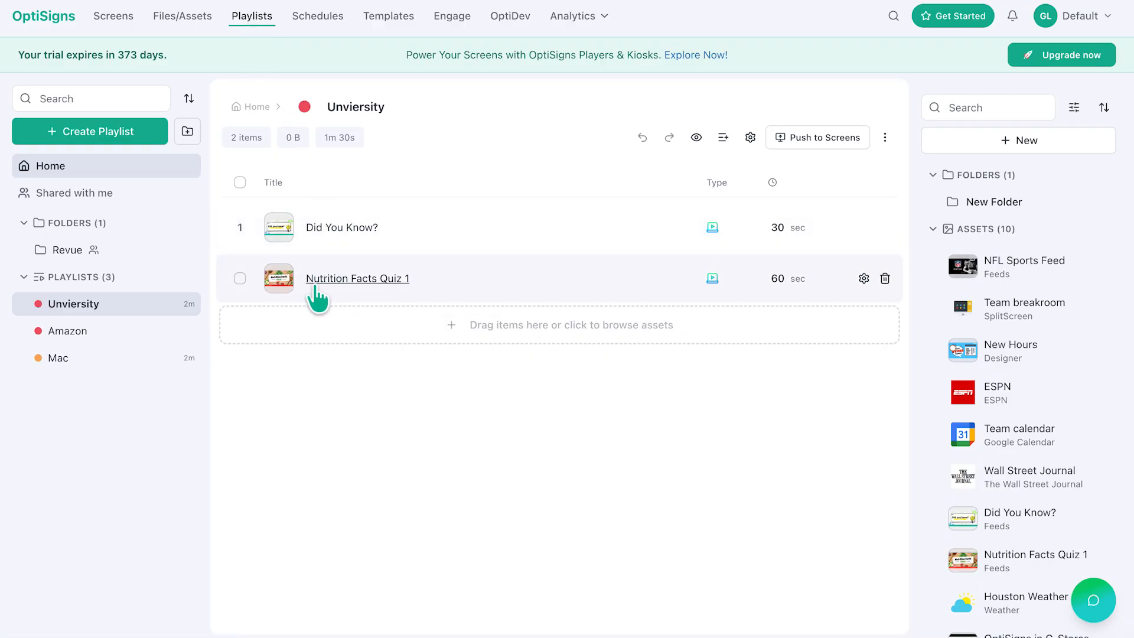
left_click(111, 132)
type("Team Board")
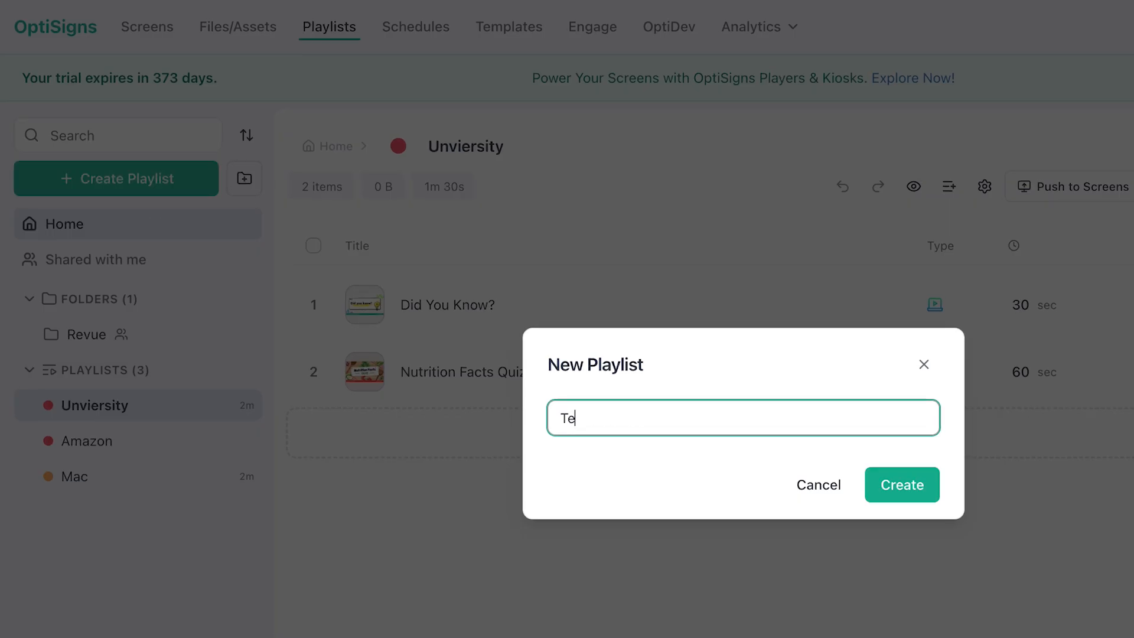
left_click(901, 484)
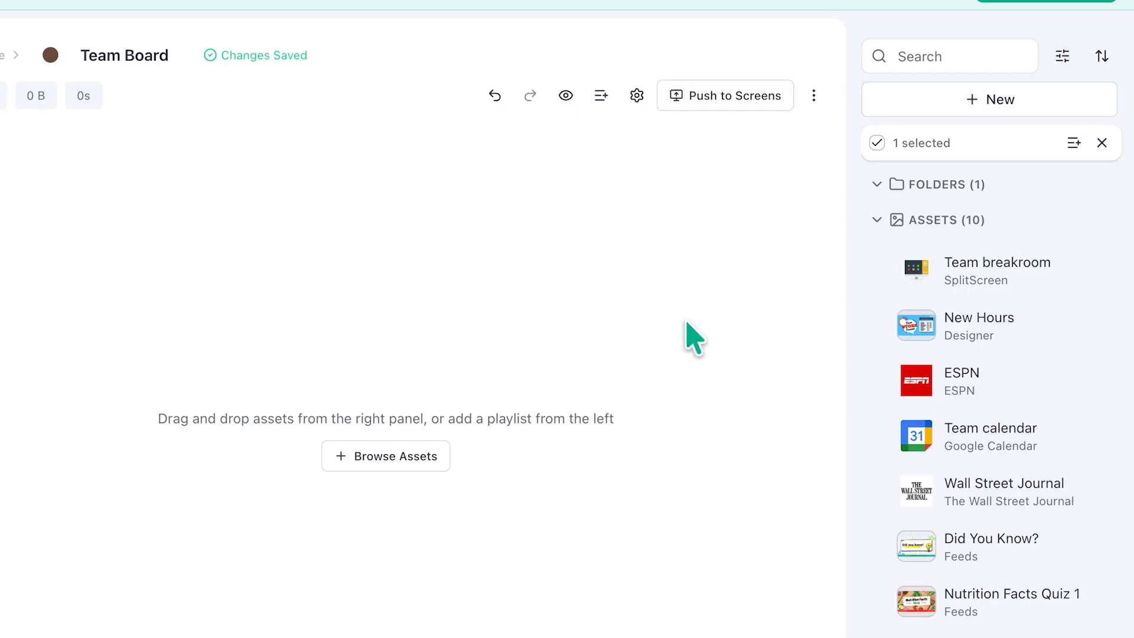
Step: Add Team breakroom and the remaining file assets to the Team Board playlist
left_click_drag(1004, 266, 339, 195)
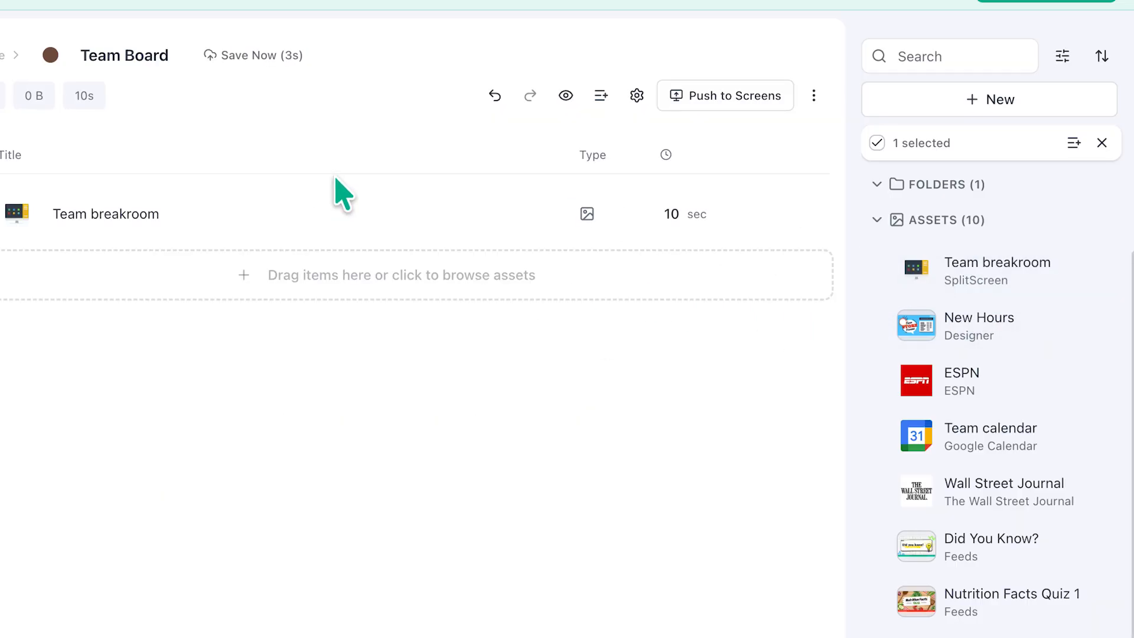
left_click(1092, 325)
left_click(881, 380)
left_click(880, 436)
left_click(880, 490)
left_click(881, 546)
left_click(880, 601)
left_click_drag(998, 491, 379, 350)
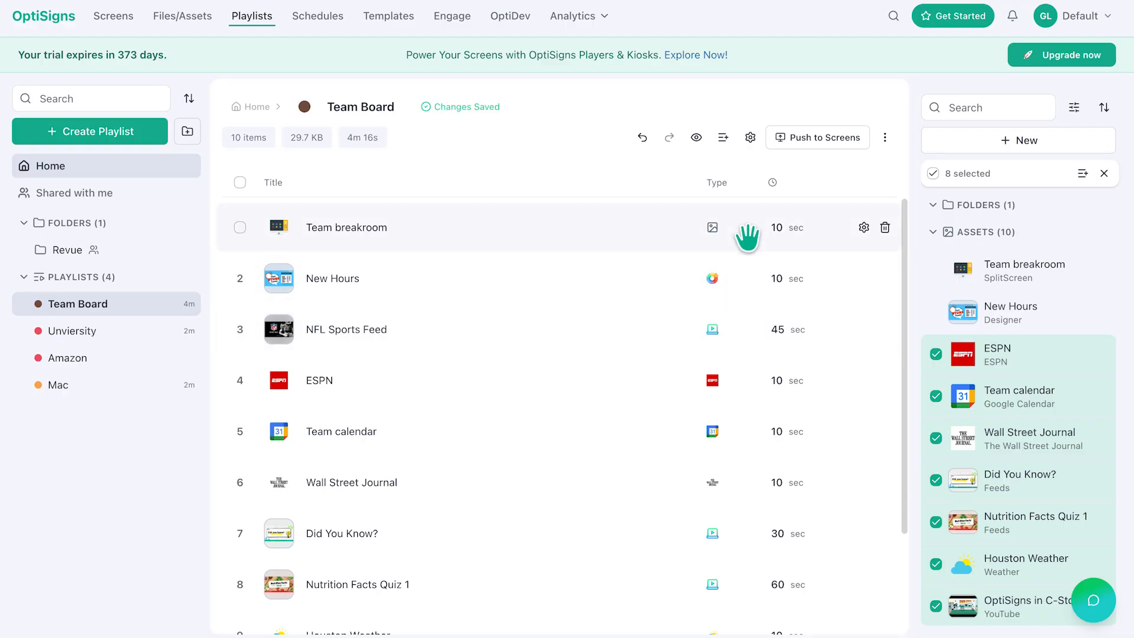
Step: Set the Team breakroom item's duration to 60 seconds
left_click(775, 229)
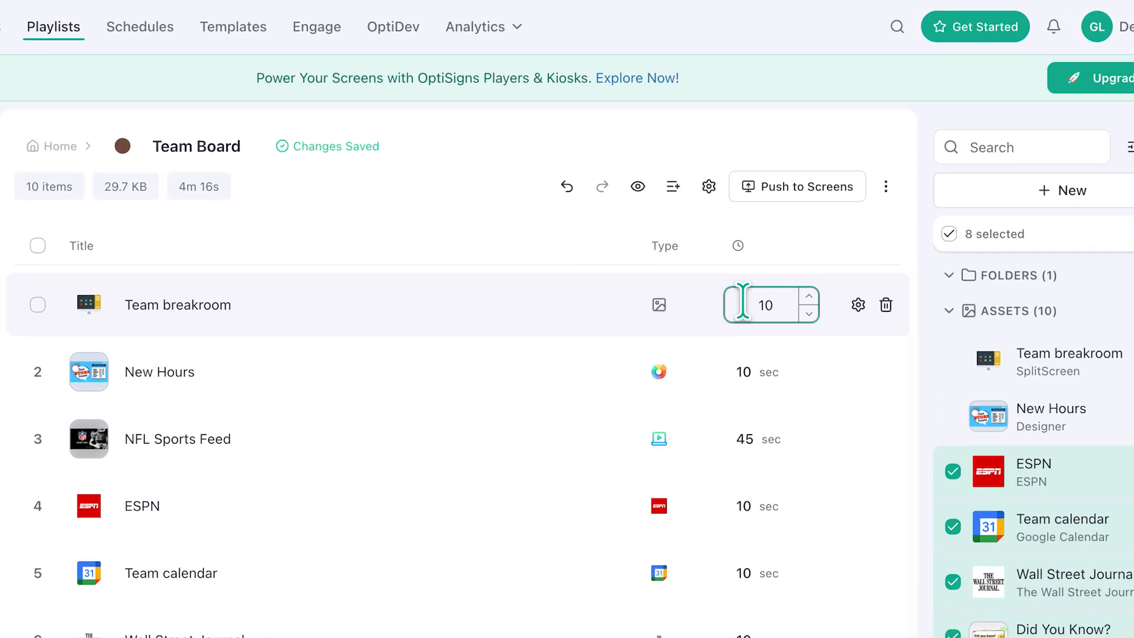
type("60")
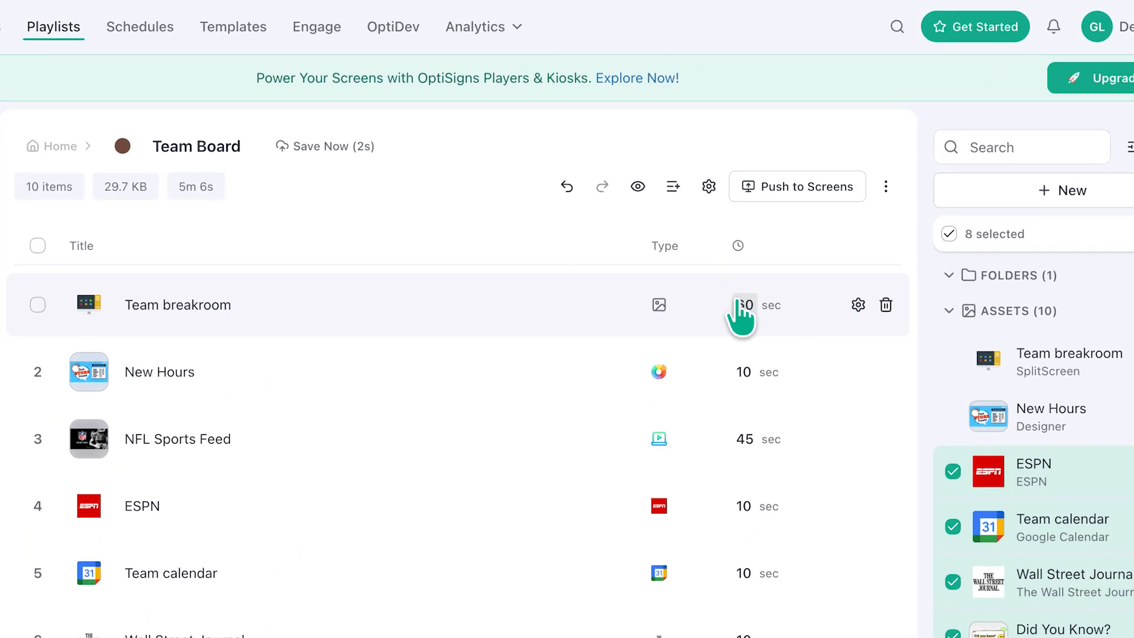
key("Return")
Step: Open the playlist options, view the advanced settings and close the dialog
left_click(709, 186)
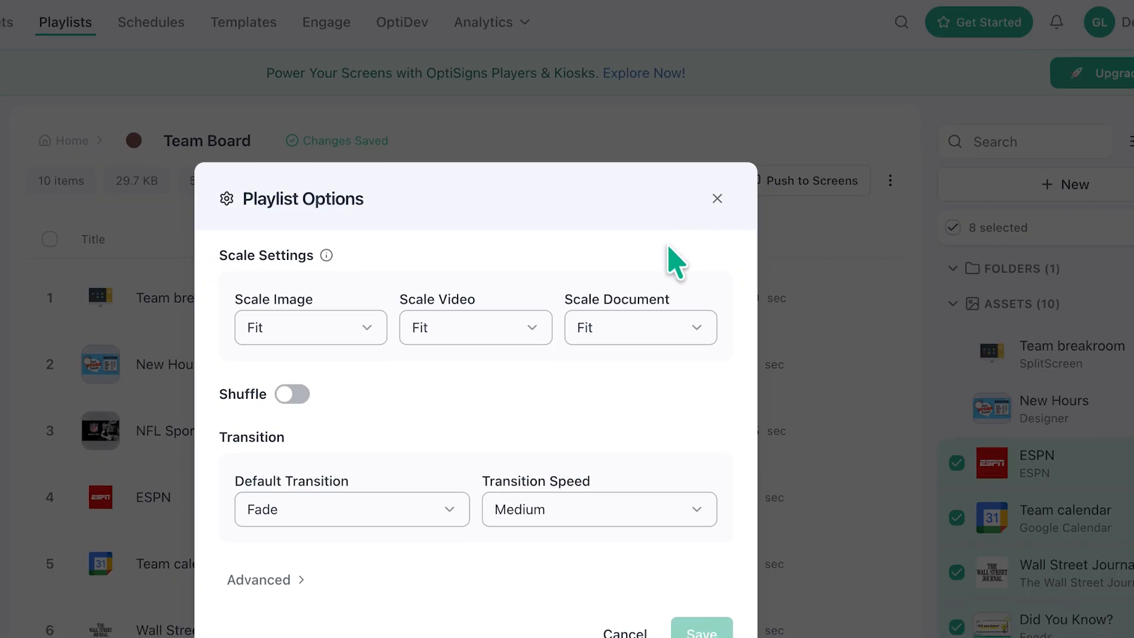
left_click(406, 445)
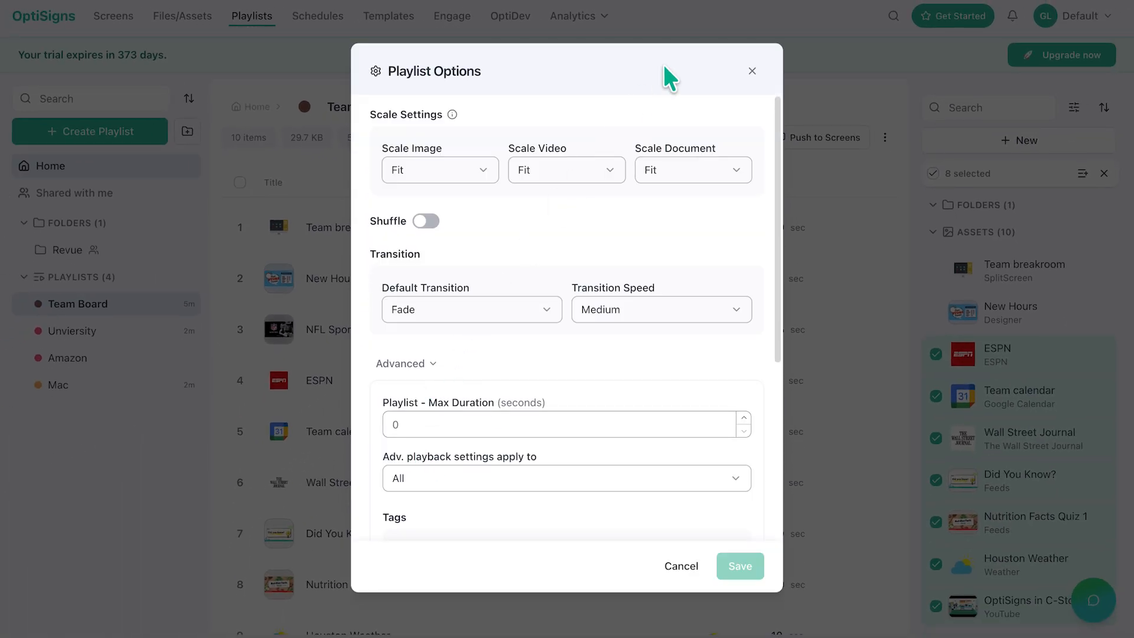
left_click(759, 71)
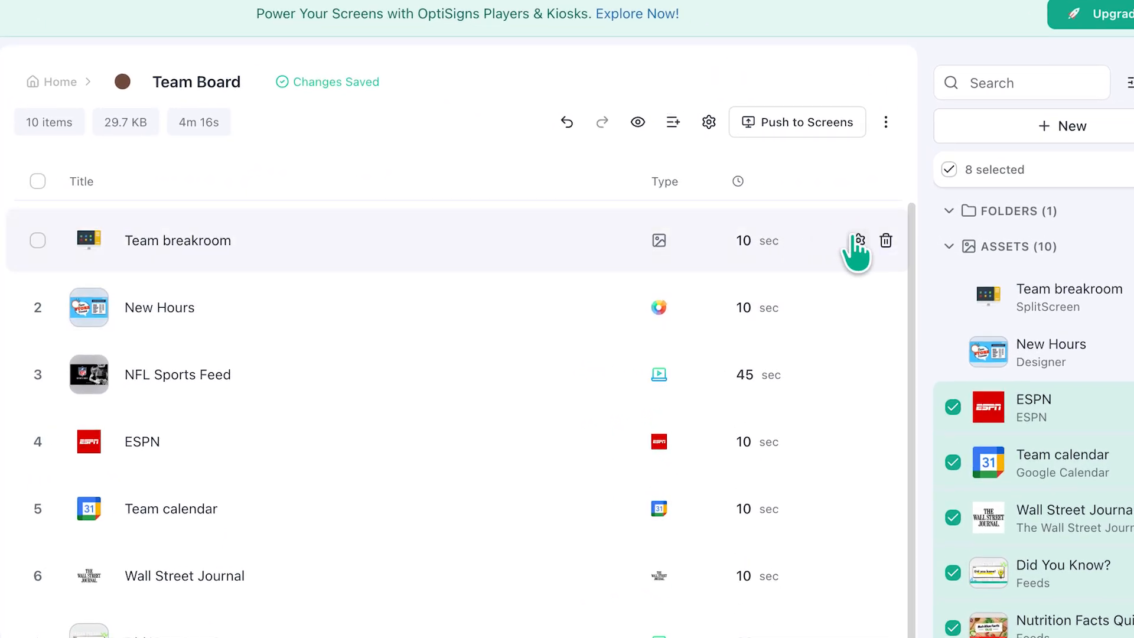
Step: Remove the ESPN item from the Team Board playlist
left_click(863, 226)
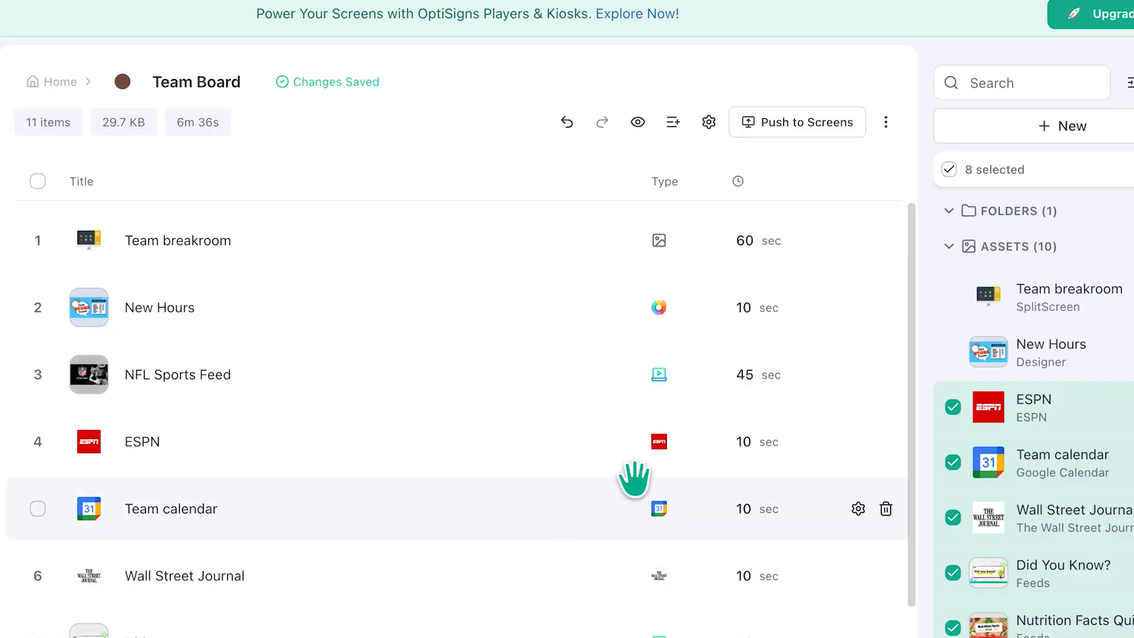
left_click(886, 443)
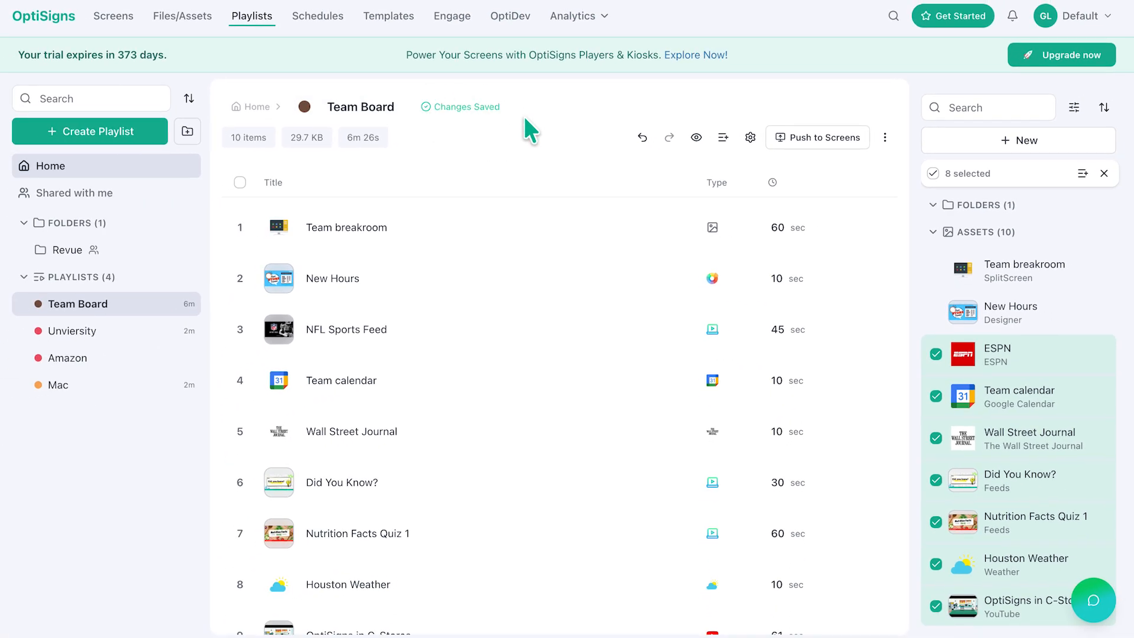
Step: Create a new schedule named Team Schedule
left_click(322, 20)
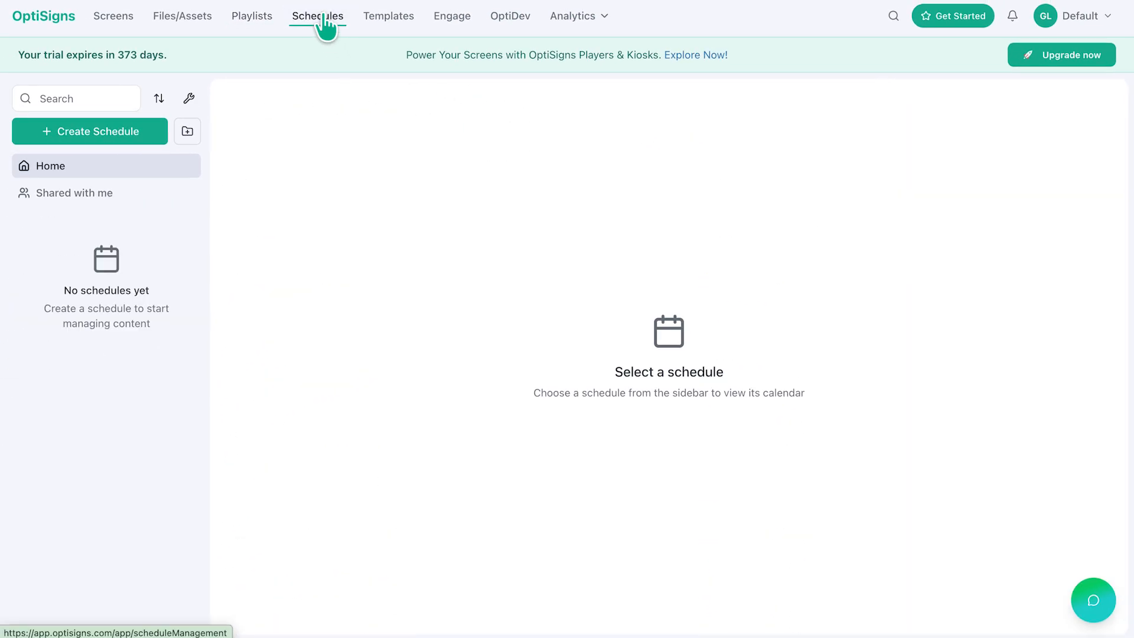
left_click(121, 136)
type("Te")
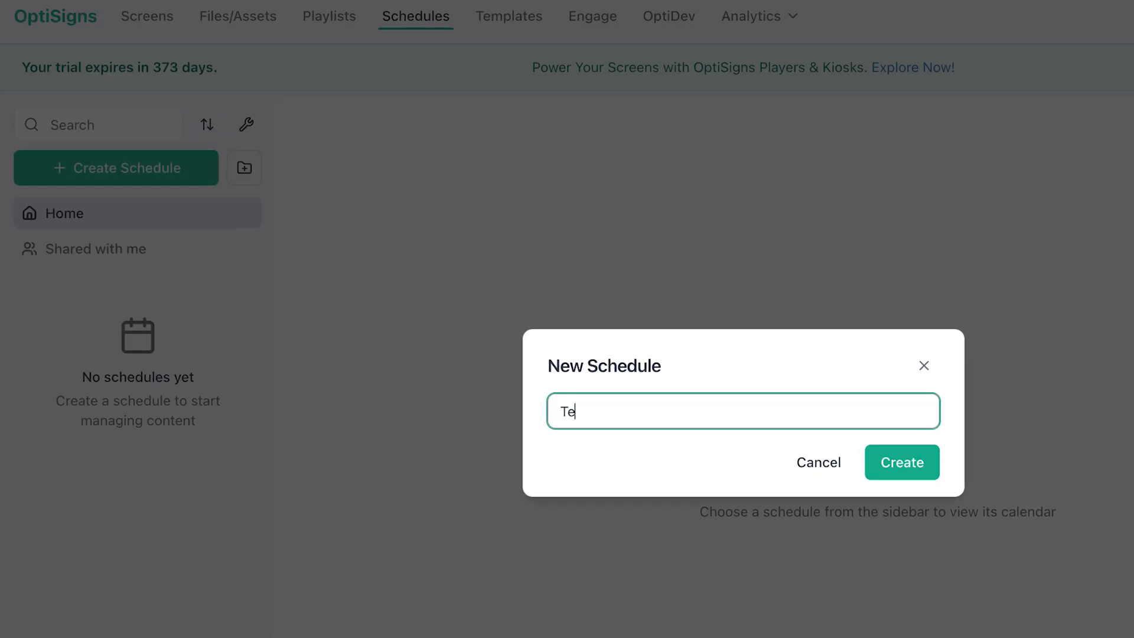
type("am Schedule")
left_click(877, 464)
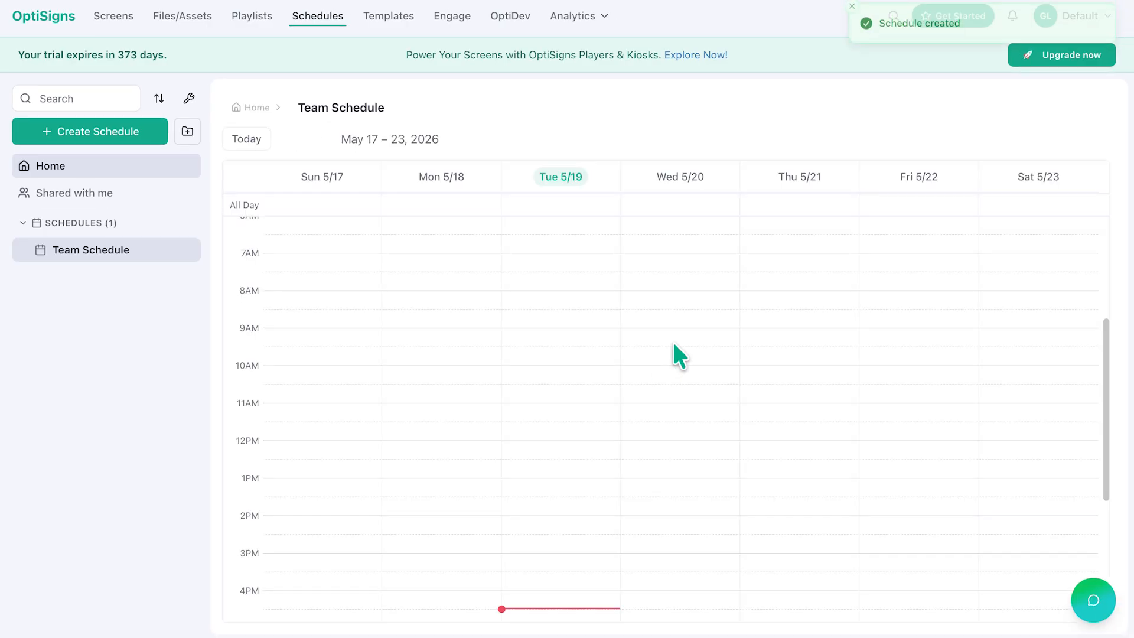
Step: Add an event on Tuesday from 9:00 AM to 5:00 PM that plays the Team Board playlist
left_click_drag(543, 328, 558, 506)
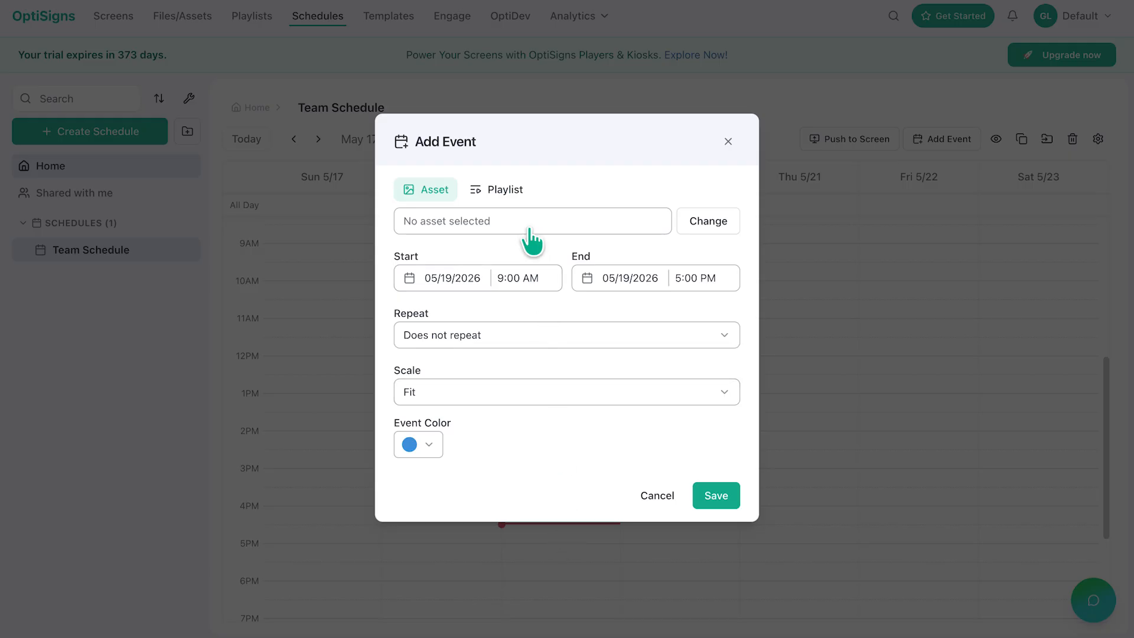
left_click(515, 190)
left_click(525, 245)
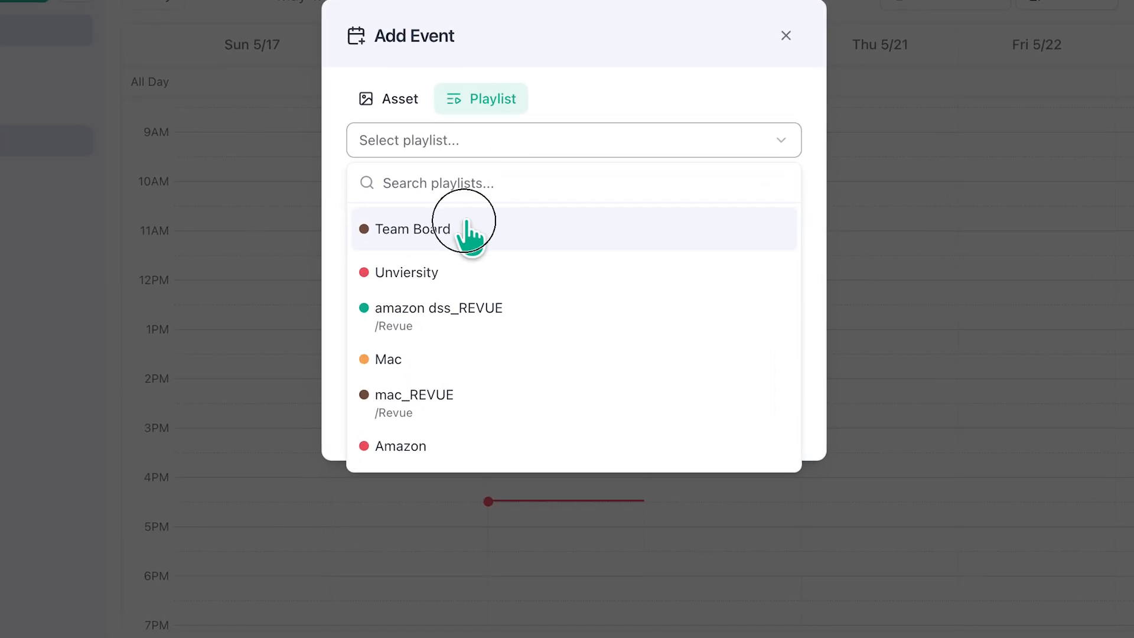
left_click(469, 234)
Step: Make the event repeat weekly on Monday through Friday with a custom recurrence and save it
left_click(540, 287)
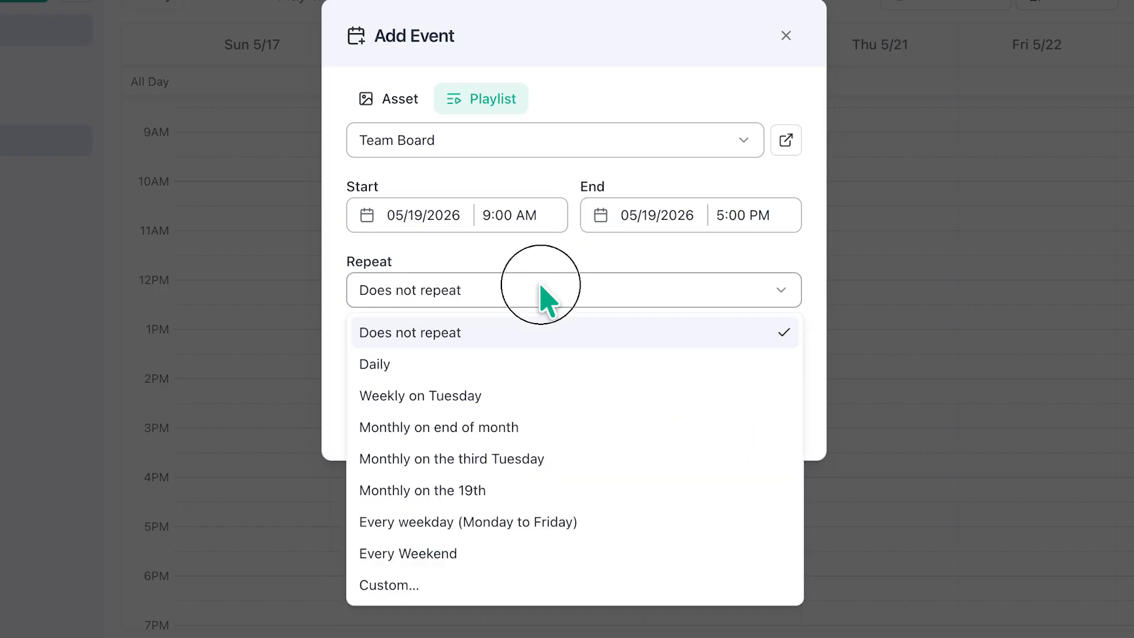
left_click(473, 587)
type("5")
left_click(492, 94)
left_click(488, 244)
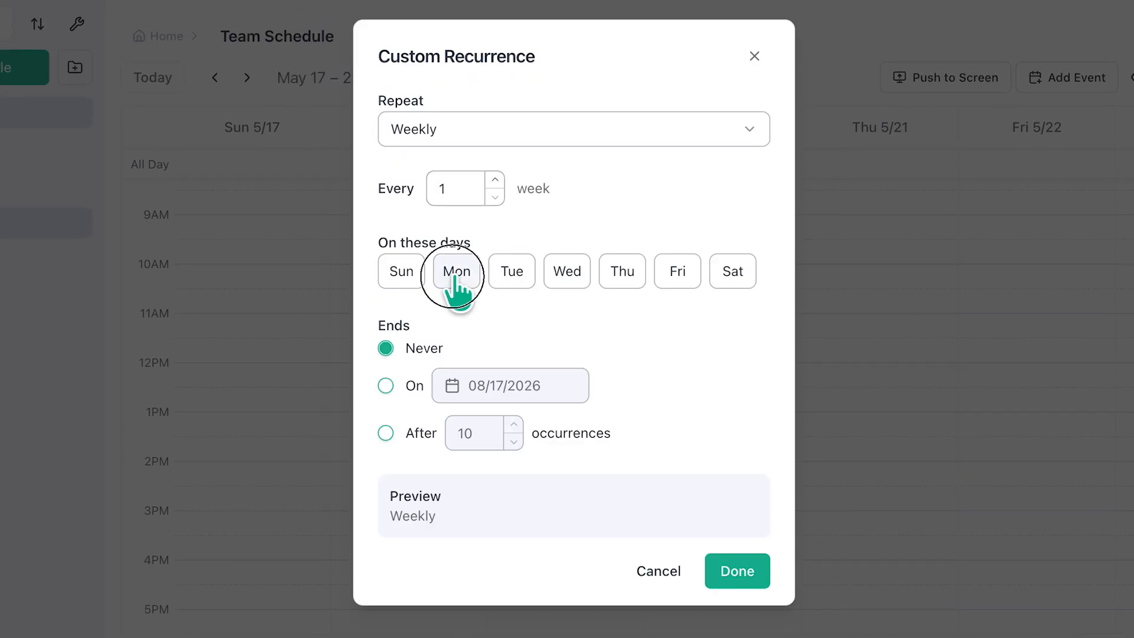
left_click(456, 271)
left_click(511, 271)
left_click(567, 271)
left_click(611, 274)
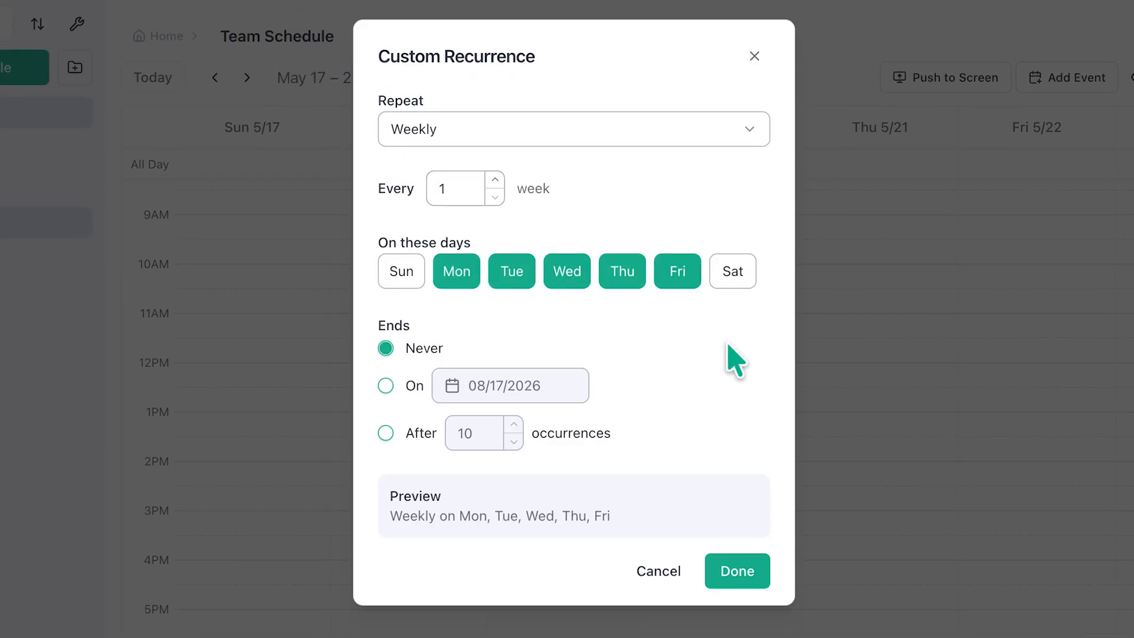
left_click(753, 555)
left_click(750, 508)
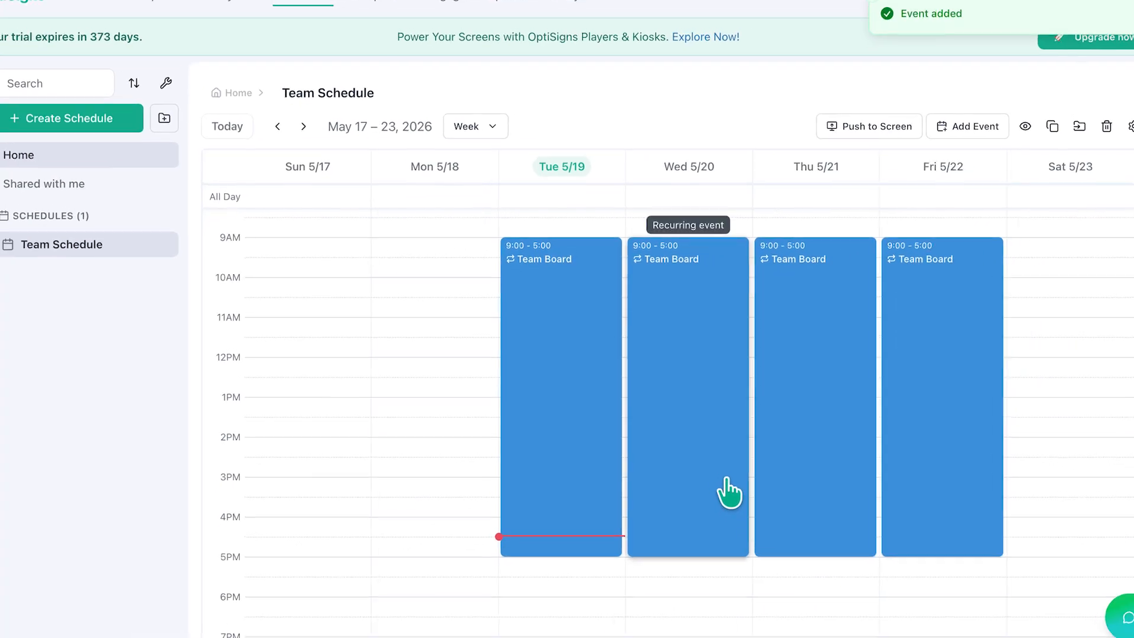
Step: Delete the Team Board event occurrence on Friday, July 3 in the month view
left_click(475, 170)
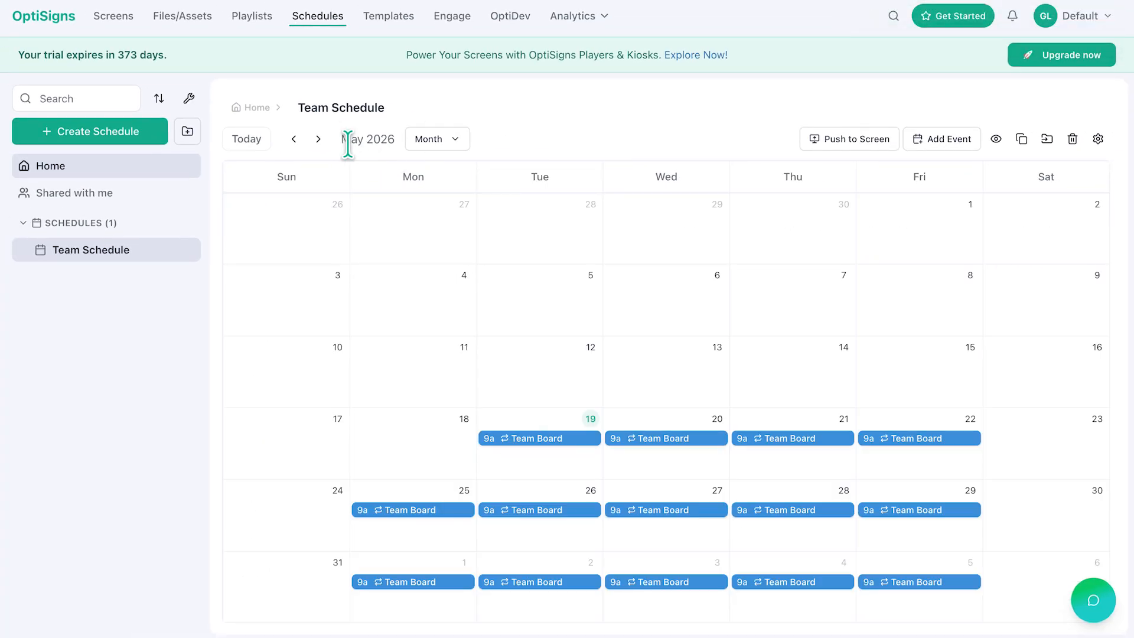
left_click(319, 139)
left_click(930, 231)
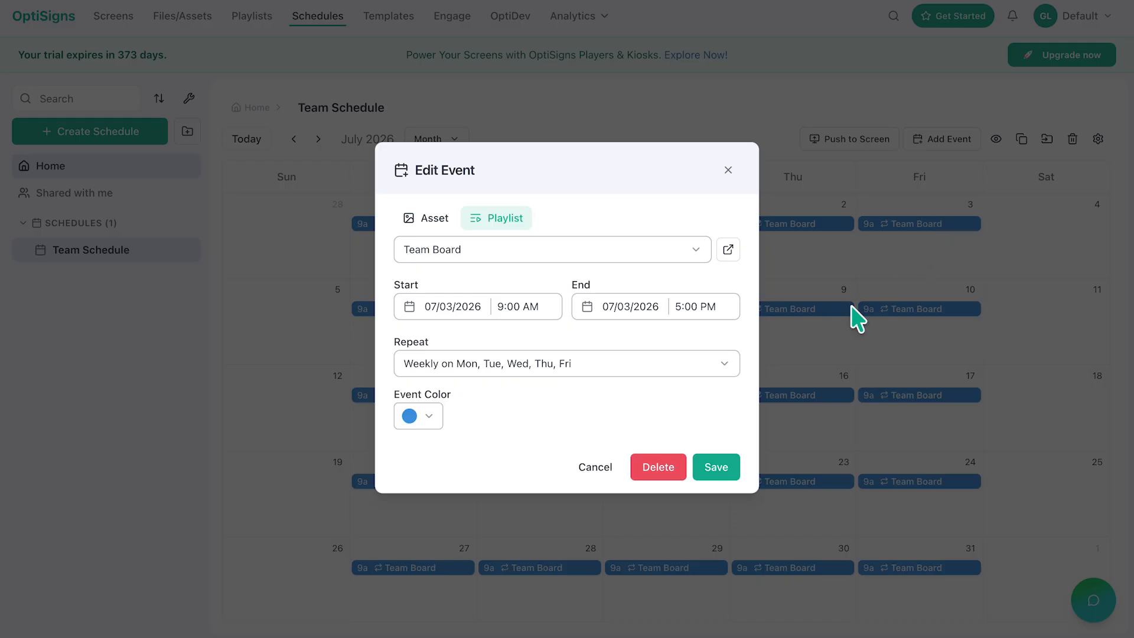
left_click(673, 462)
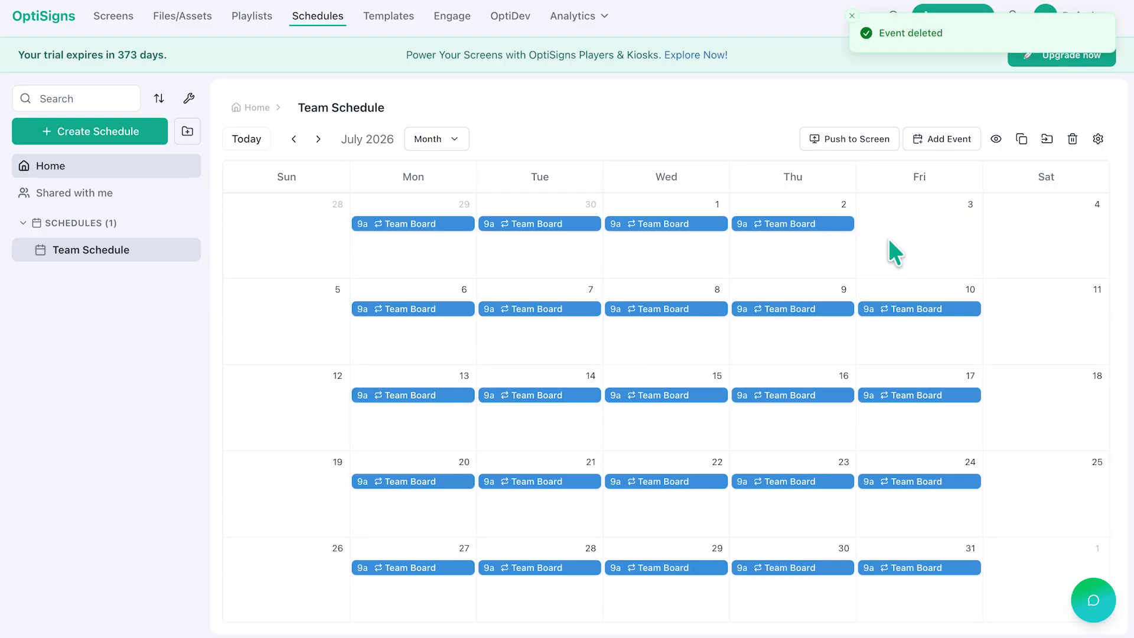
Step: Add a one-time asset event on Friday, July 3 with a dark red event colour
left_click(843, 208)
left_click(659, 214)
scroll(573, 307, "down", 3)
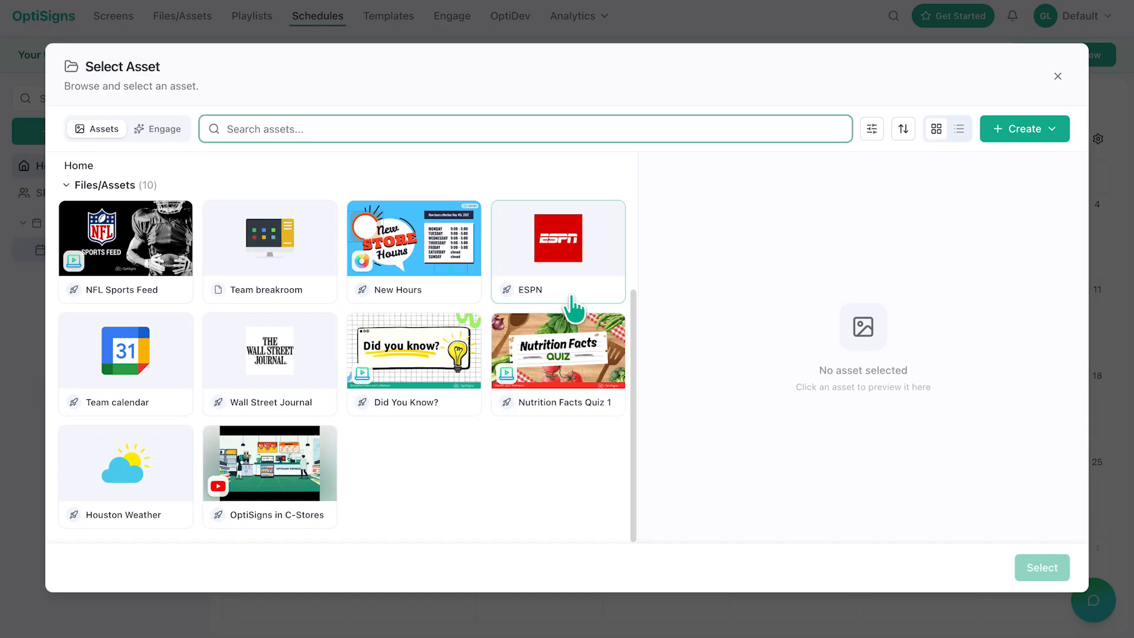
type("f")
left_click(333, 393)
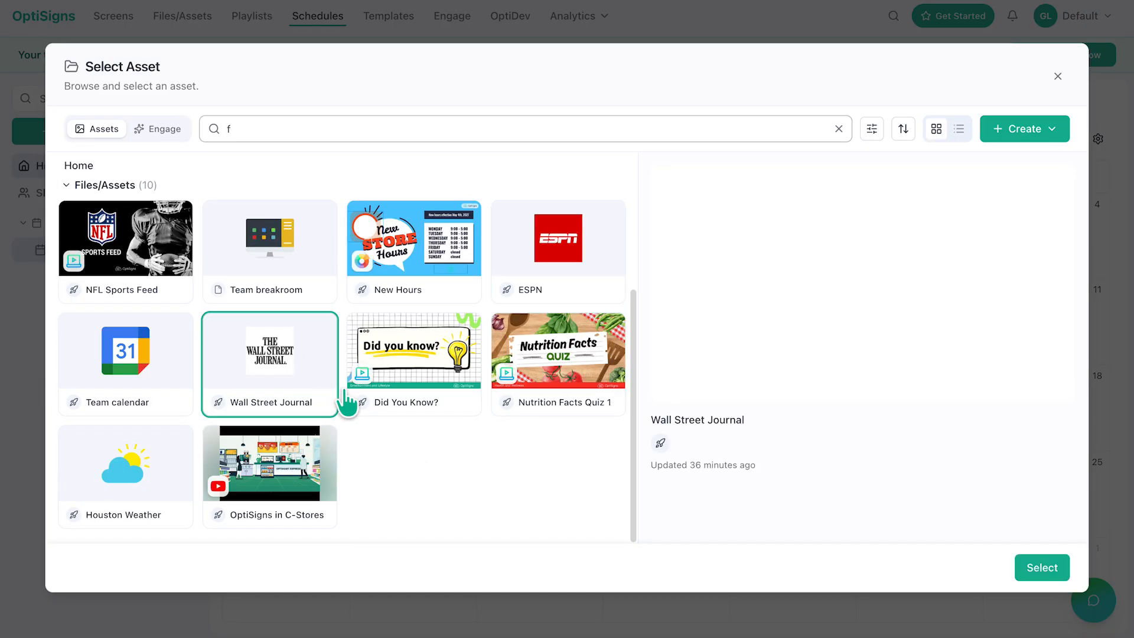
left_click(1042, 566)
left_click(426, 417)
left_click(438, 475)
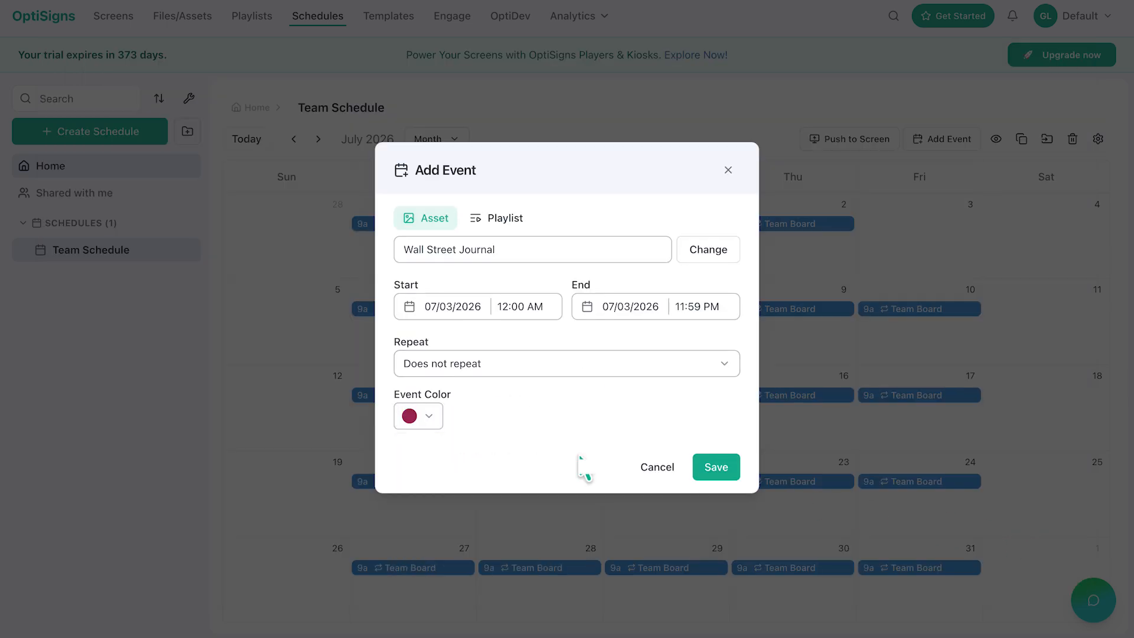
left_click(715, 466)
Step: Set the schedule's default content for gaps between events to the New Hours asset
left_click(436, 139)
left_click(425, 193)
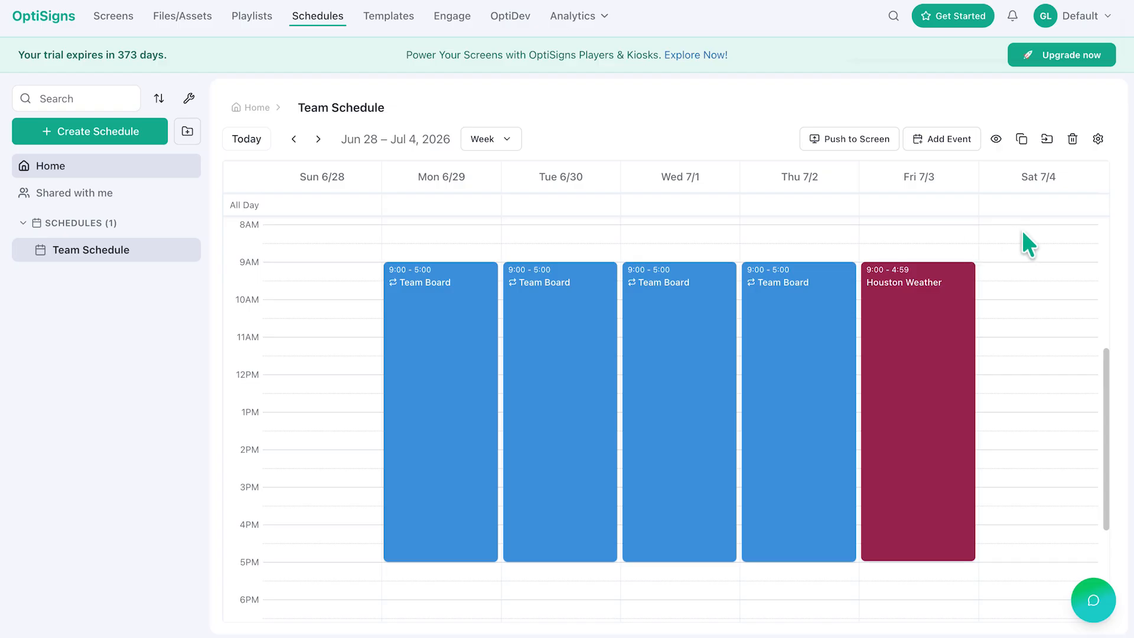
left_click(1098, 139)
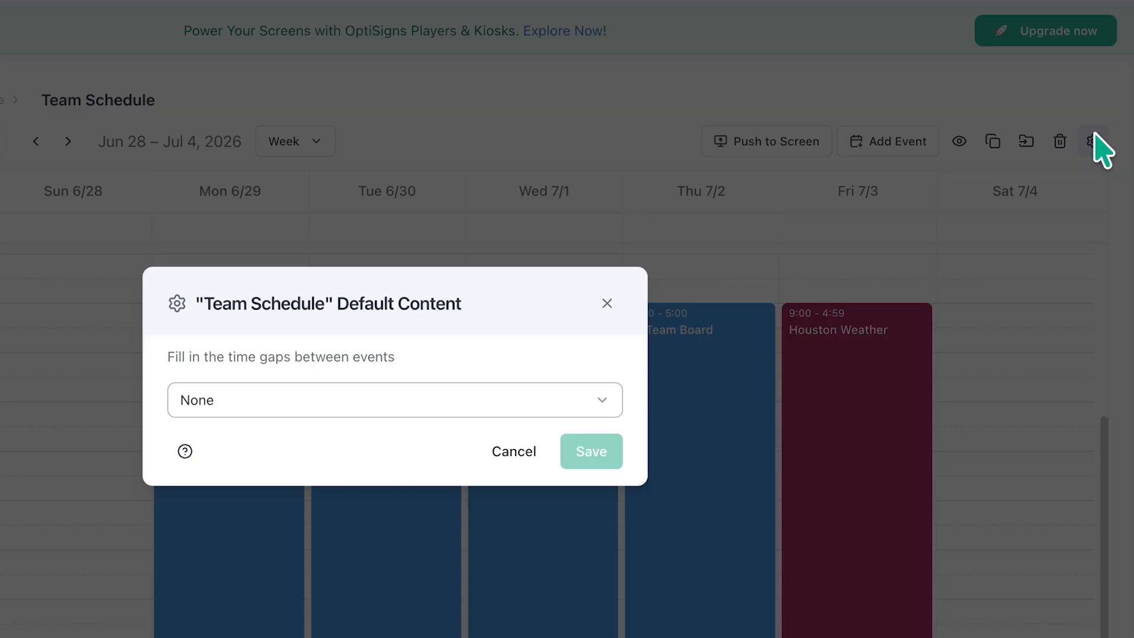
left_click(531, 407)
left_click(374, 504)
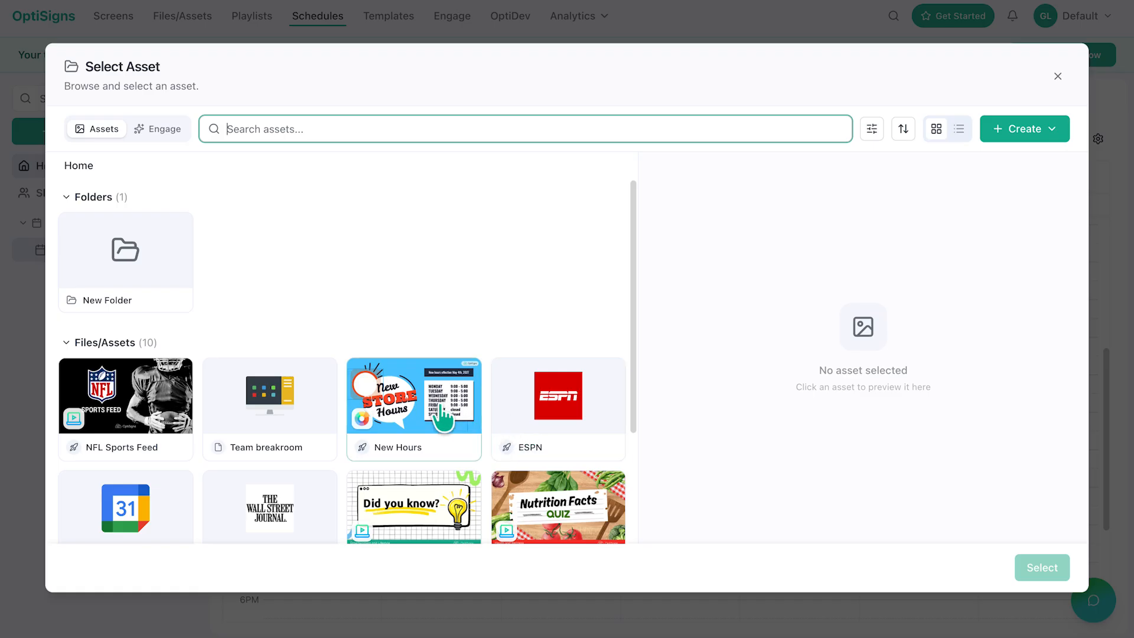
left_click(413, 402)
left_click(1019, 558)
left_click(713, 394)
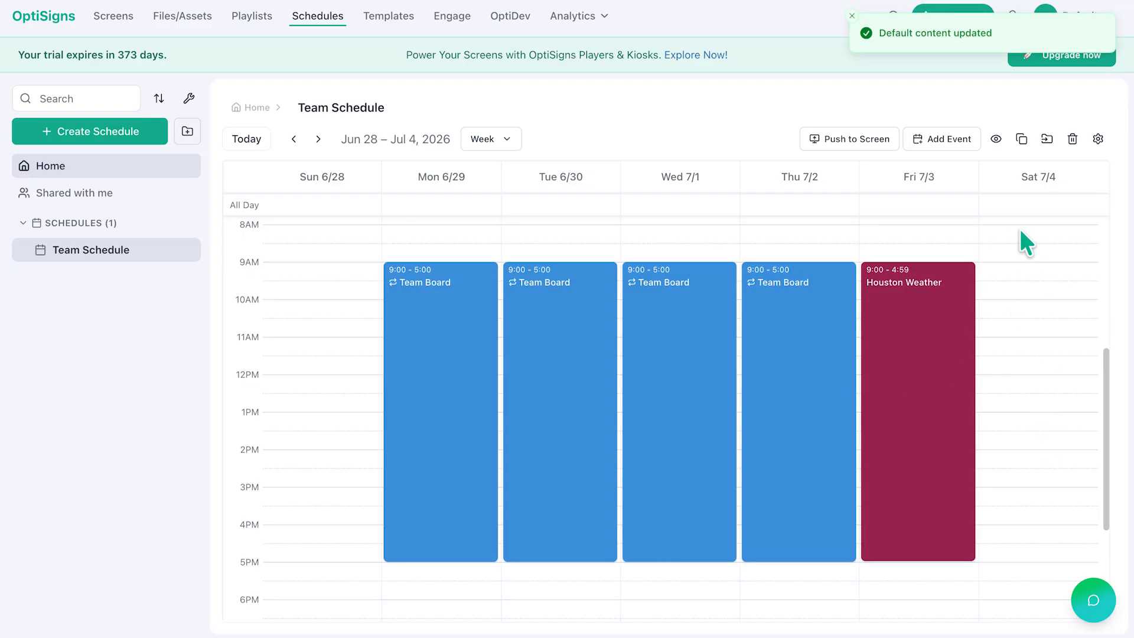
Step: Set the ESPN asset to go live at 06/01/2026 4:31 PM
left_click(176, 24)
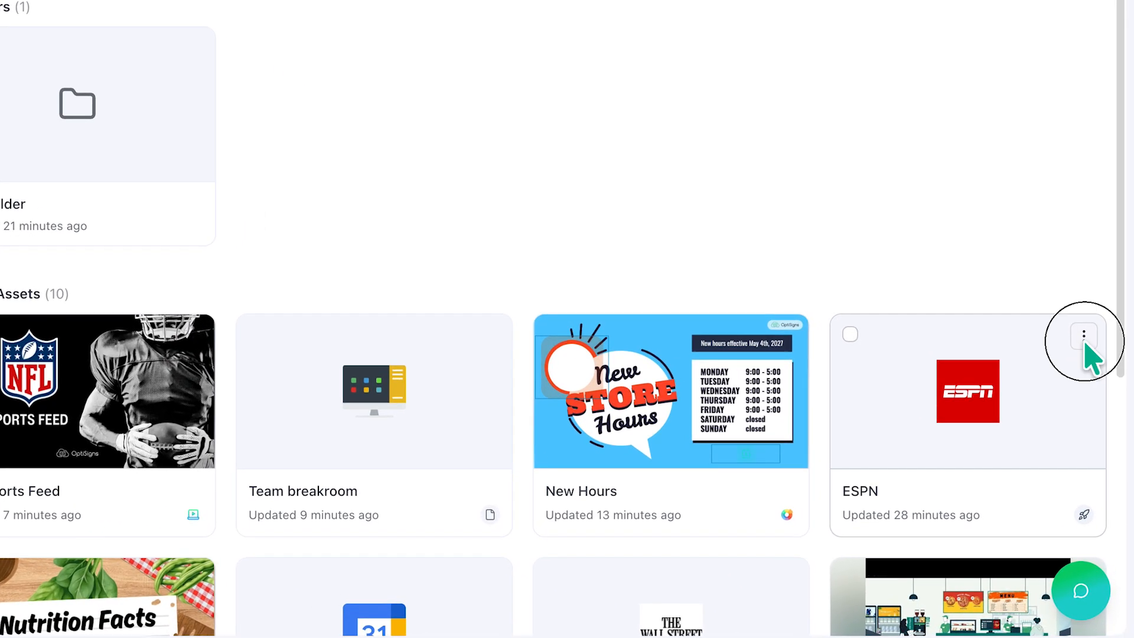
left_click(1084, 340)
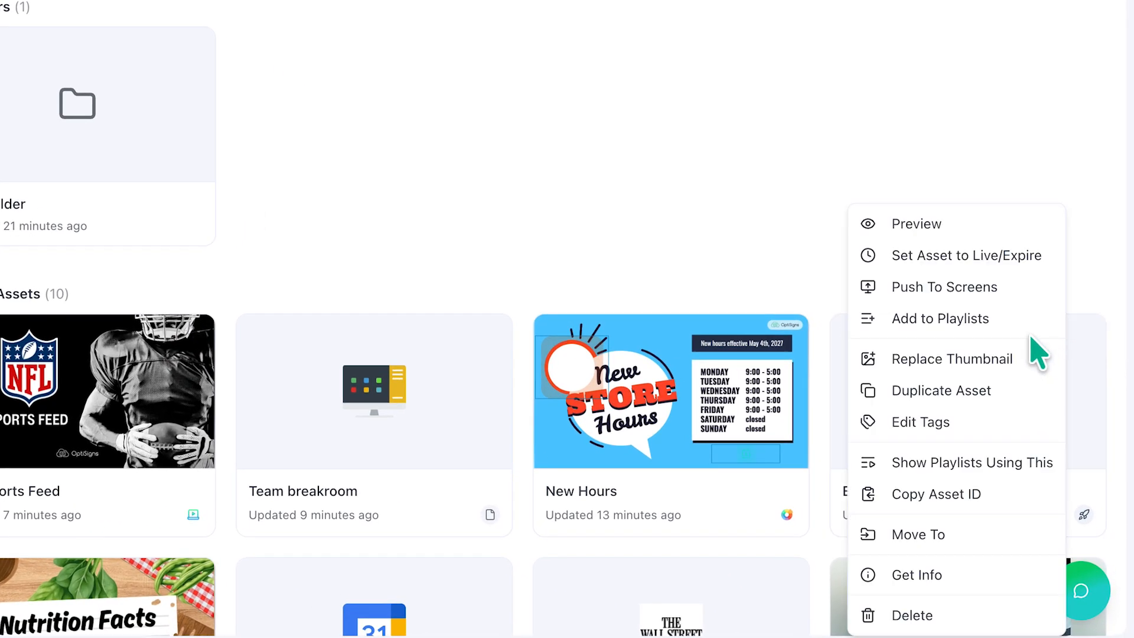
left_click(989, 256)
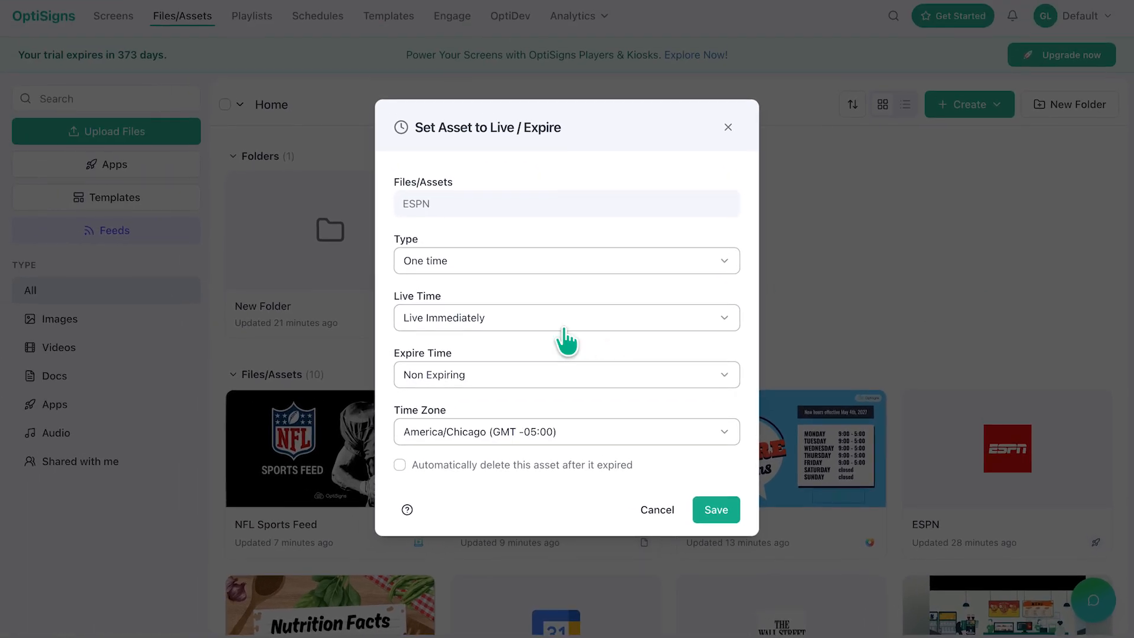
left_click(563, 319)
left_click(490, 362)
left_click(490, 343)
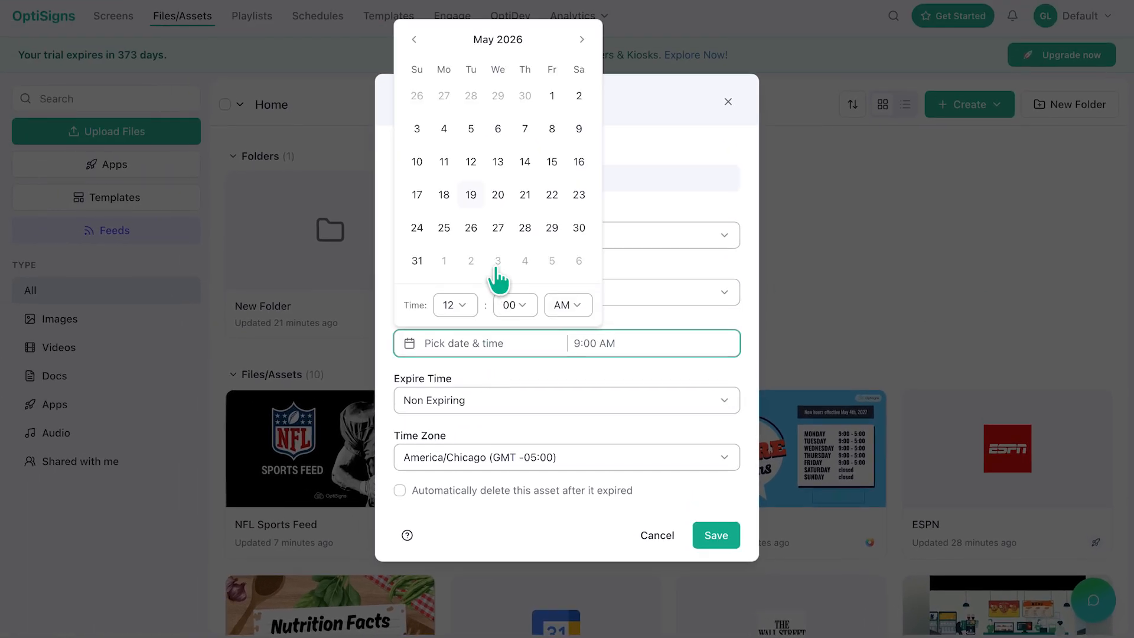
left_click(582, 40)
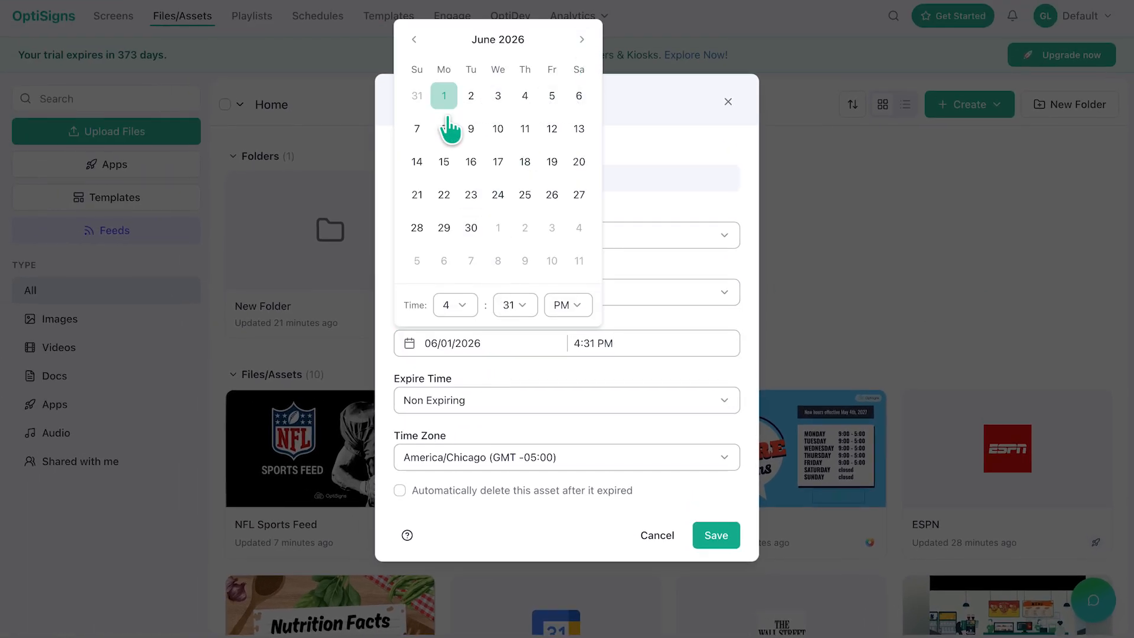
left_click(586, 373)
Step: Set the ESPN asset to expire at 06/30/2026 4:31 PM and save
left_click(463, 399)
left_click(463, 456)
left_click(508, 425)
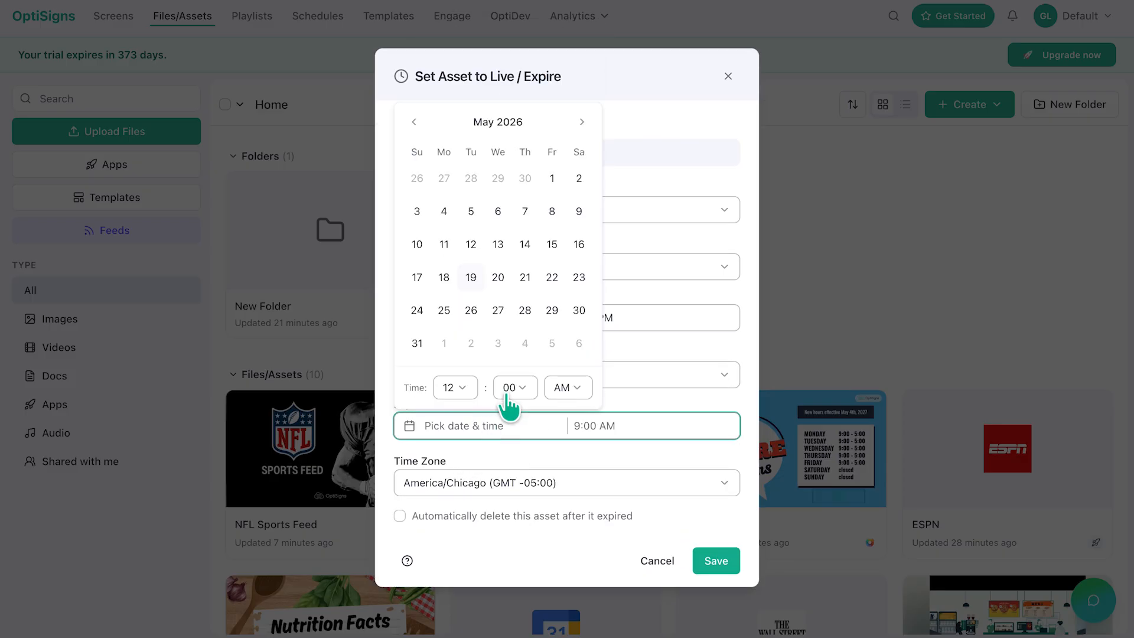
left_click(582, 122)
left_click(471, 310)
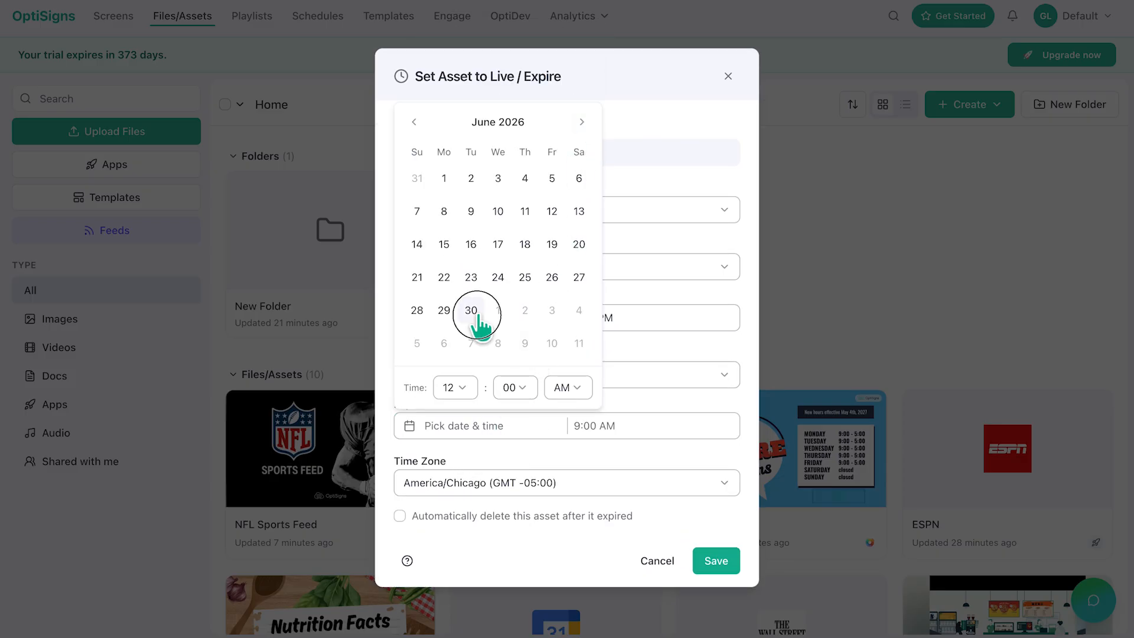
left_click(715, 561)
Step: Open the Wall Street Journal item's options in Team Board and start a new item schedule beginning at 9:00 AM
left_click(264, 16)
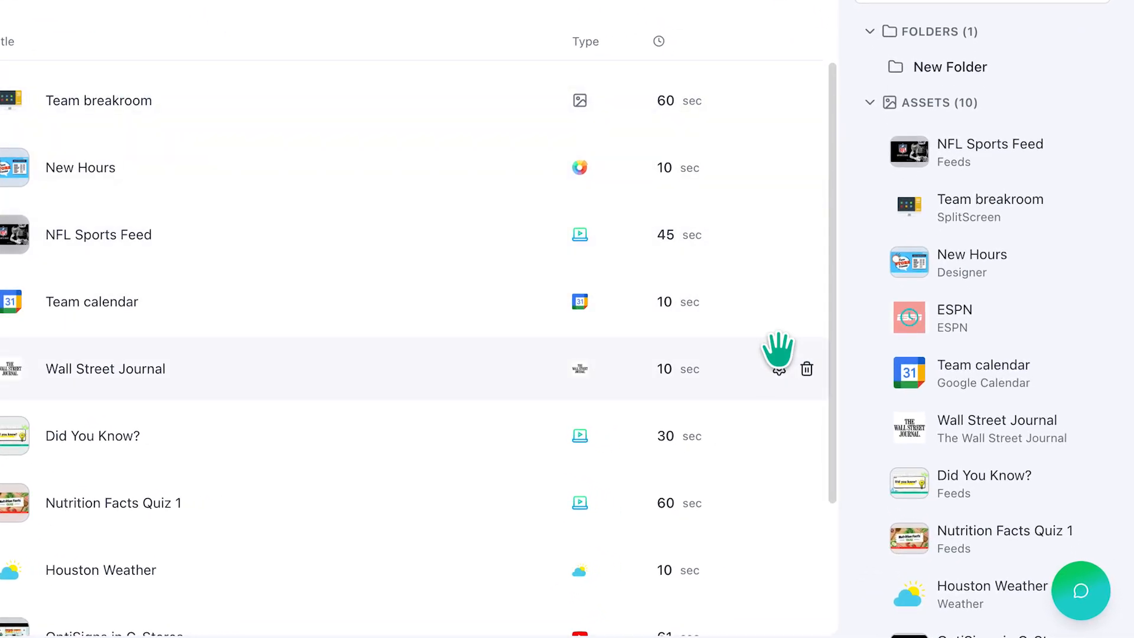
left_click(779, 367)
left_click(481, 301)
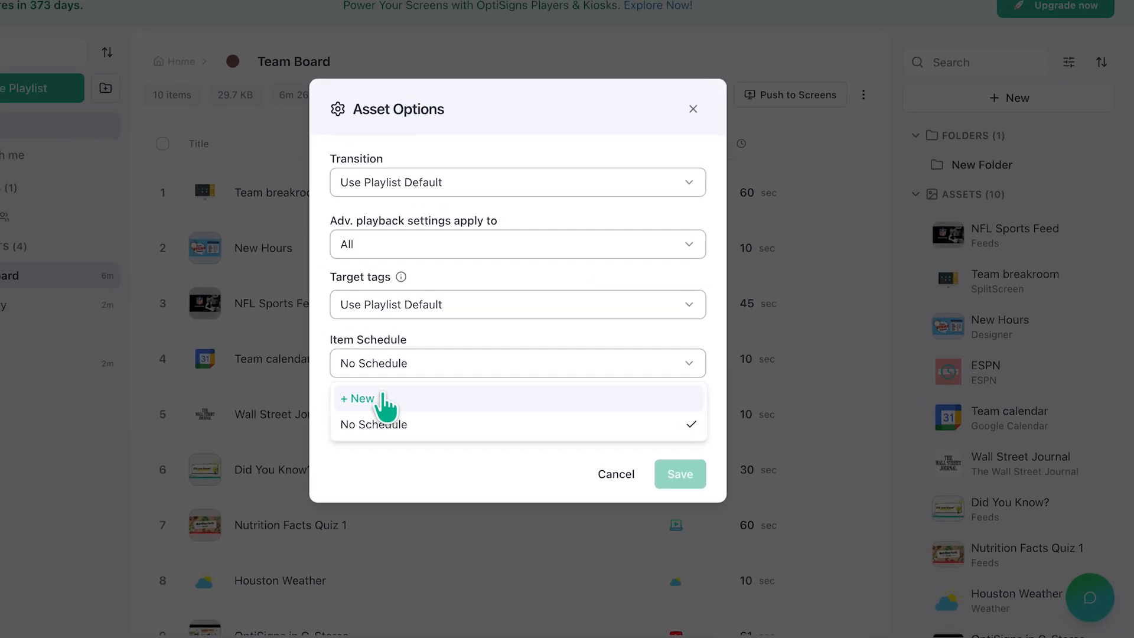
left_click(234, 354)
left_click(507, 320)
left_click(565, 284)
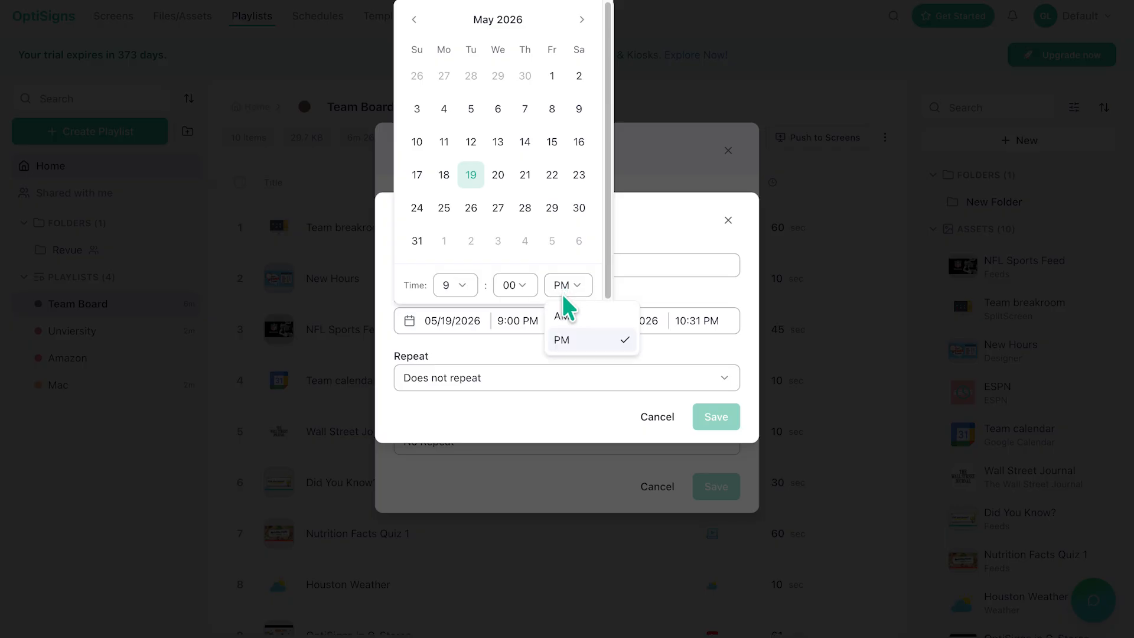
left_click(567, 319)
Step: Set the new item schedule's end time to 11:59 AM
left_click(696, 321)
left_click(692, 285)
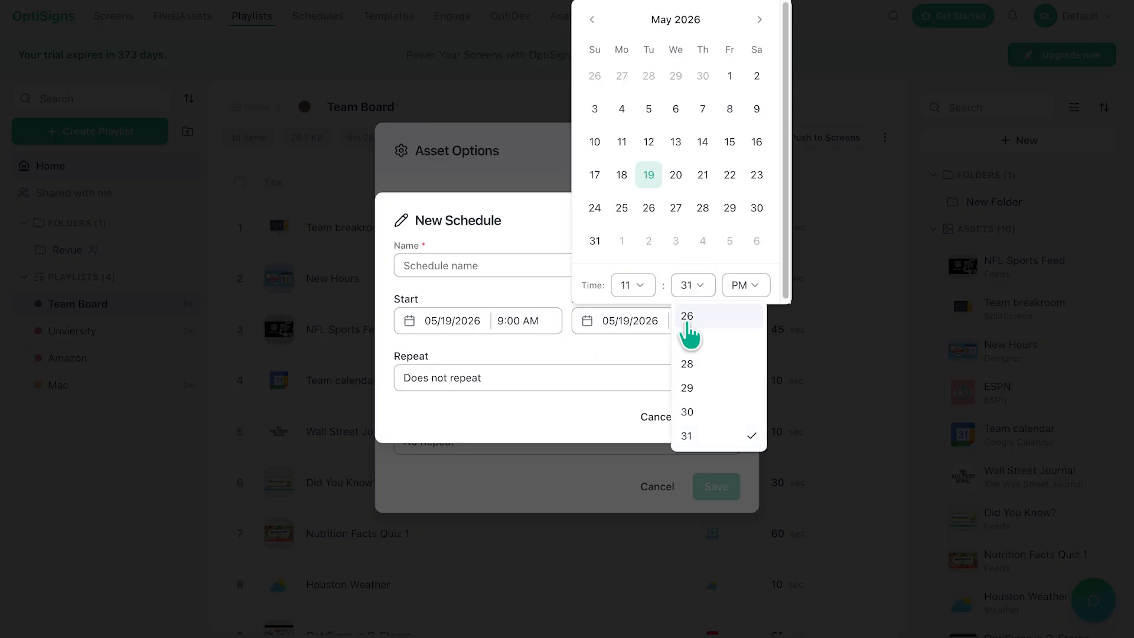
scroll(685, 360, "down", 5)
left_click(694, 436)
left_click(745, 285)
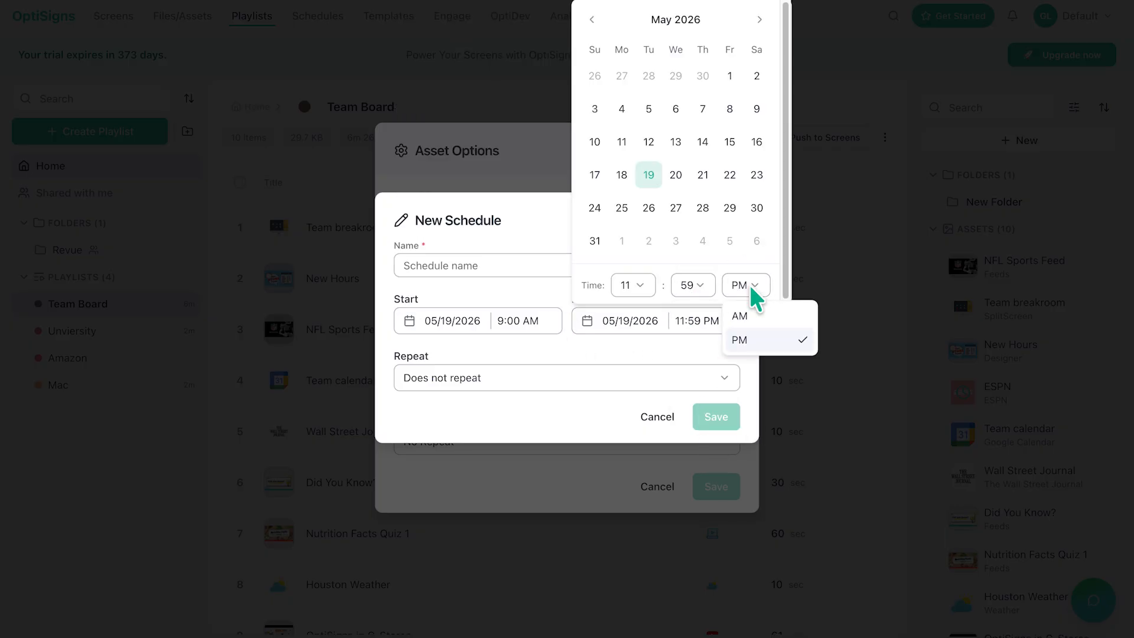
left_click(747, 317)
Step: Name the item schedule only mornings and save it
left_click(587, 265)
type("only mornings")
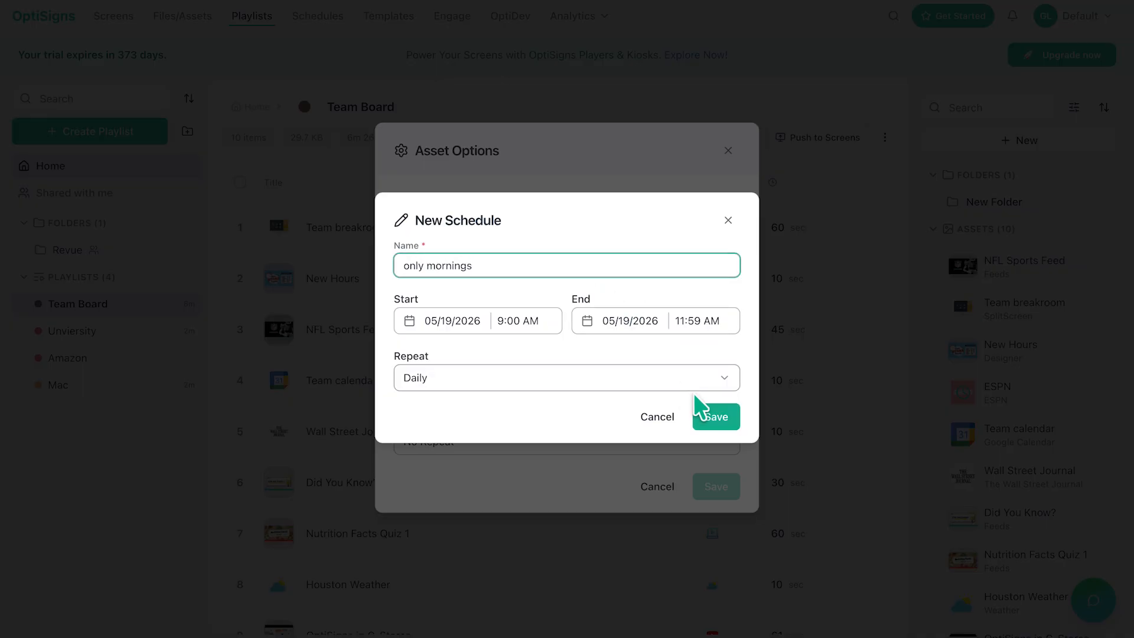
left_click(714, 415)
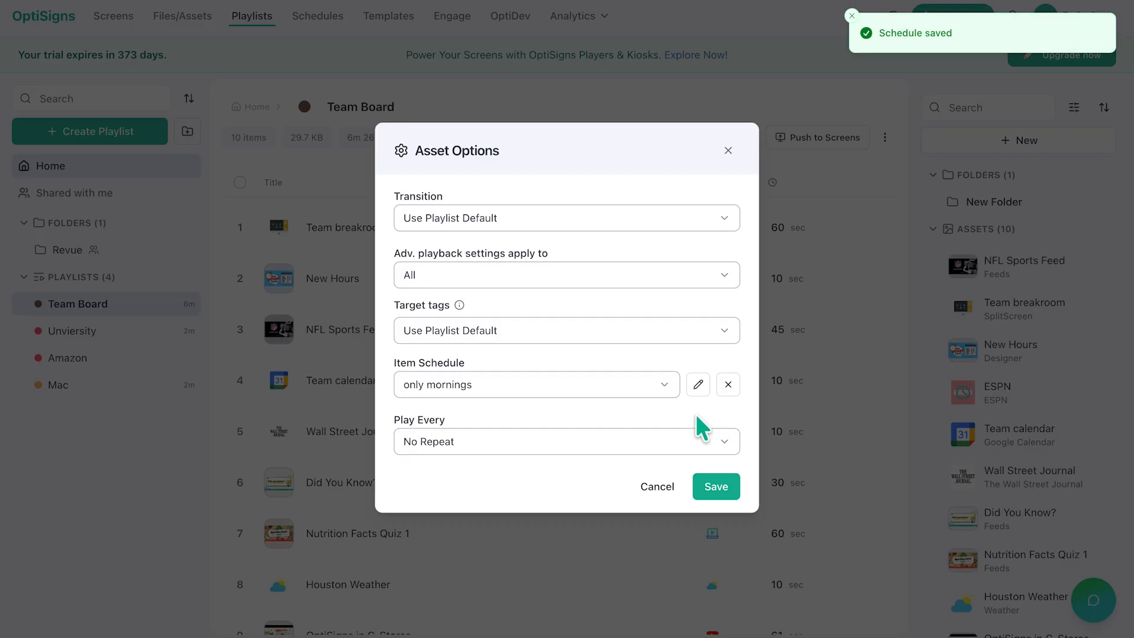
Step: Save the Wall Street Journal item's options and assign the Team Board playlist to both the DSS and MAC screens
left_click(716, 486)
left_click(115, 18)
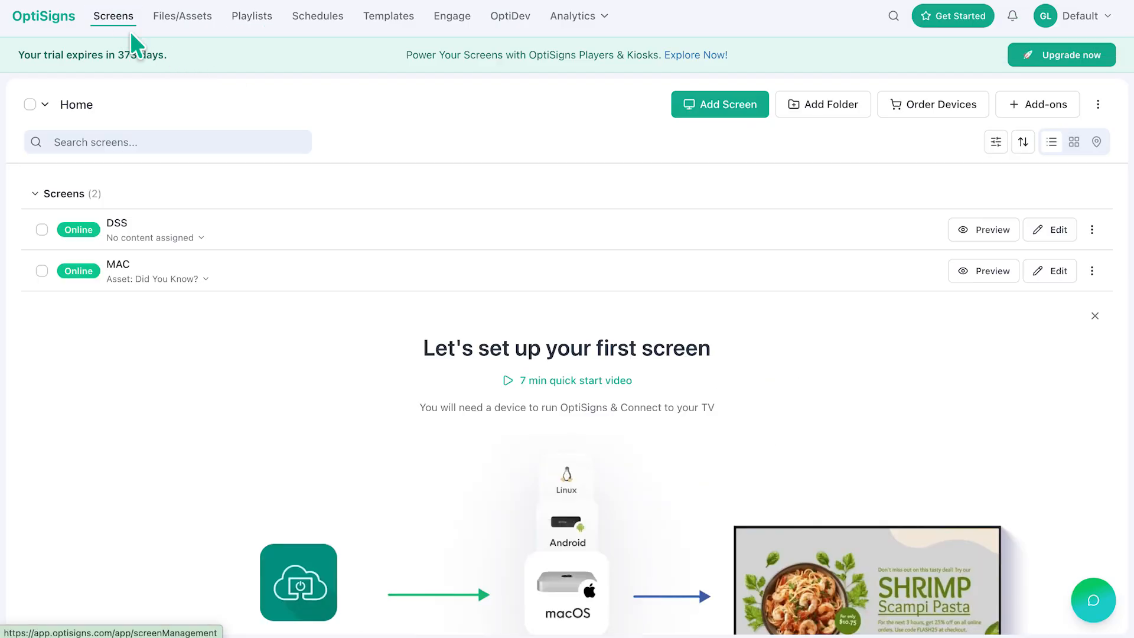
left_click(30, 104)
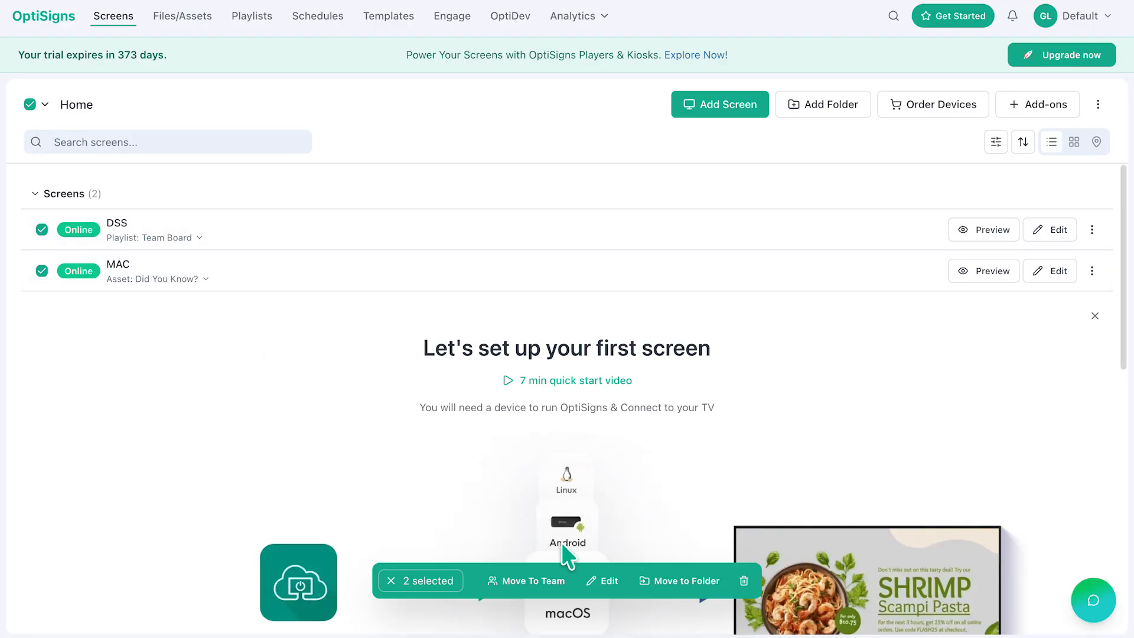
left_click(607, 585)
left_click(413, 321)
left_click(425, 371)
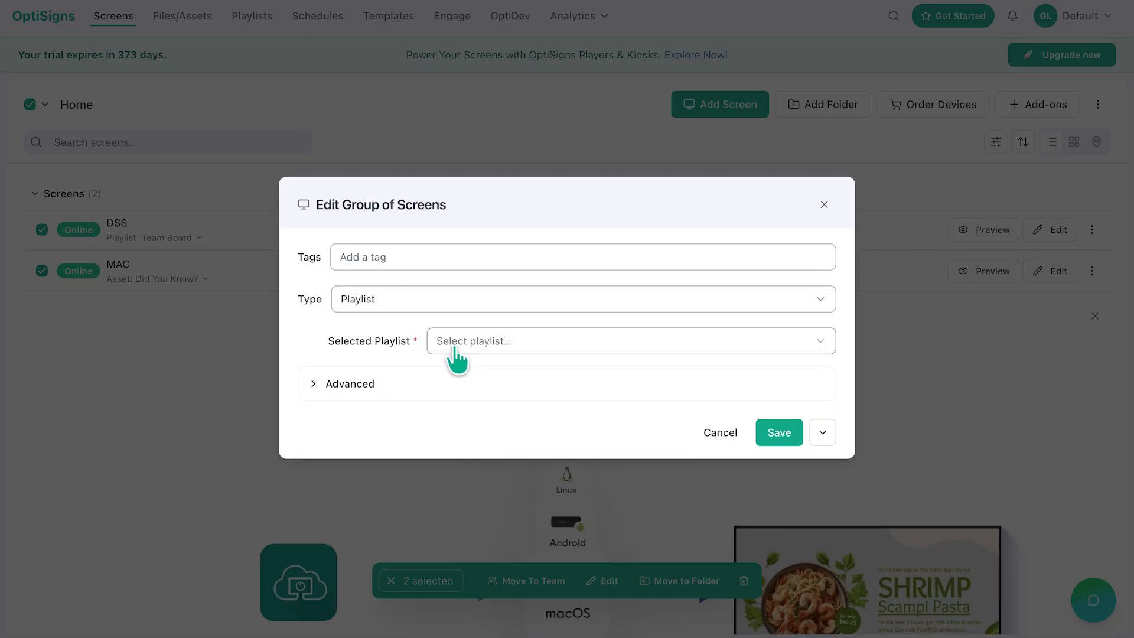
left_click(463, 341)
left_click(502, 408)
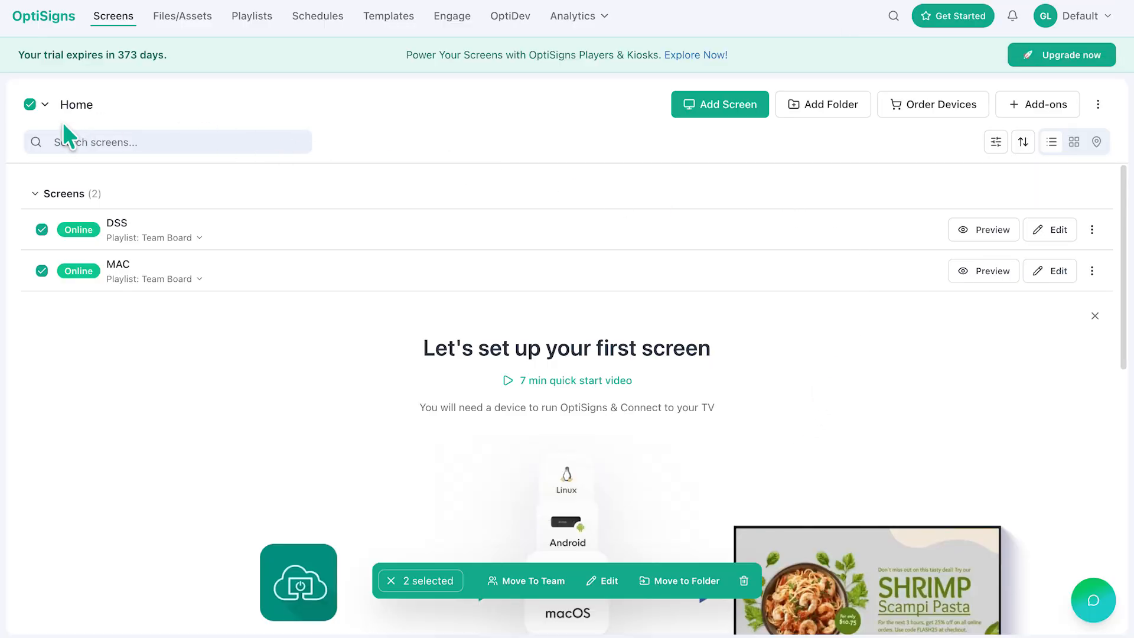
left_click(31, 104)
left_click(183, 17)
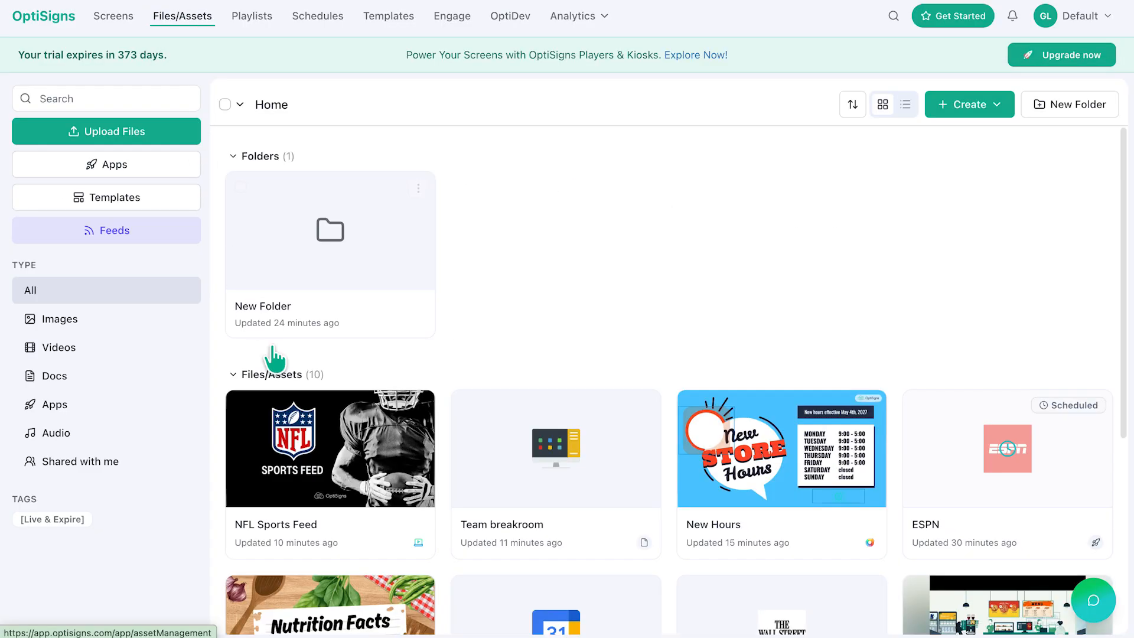
left_click(419, 407)
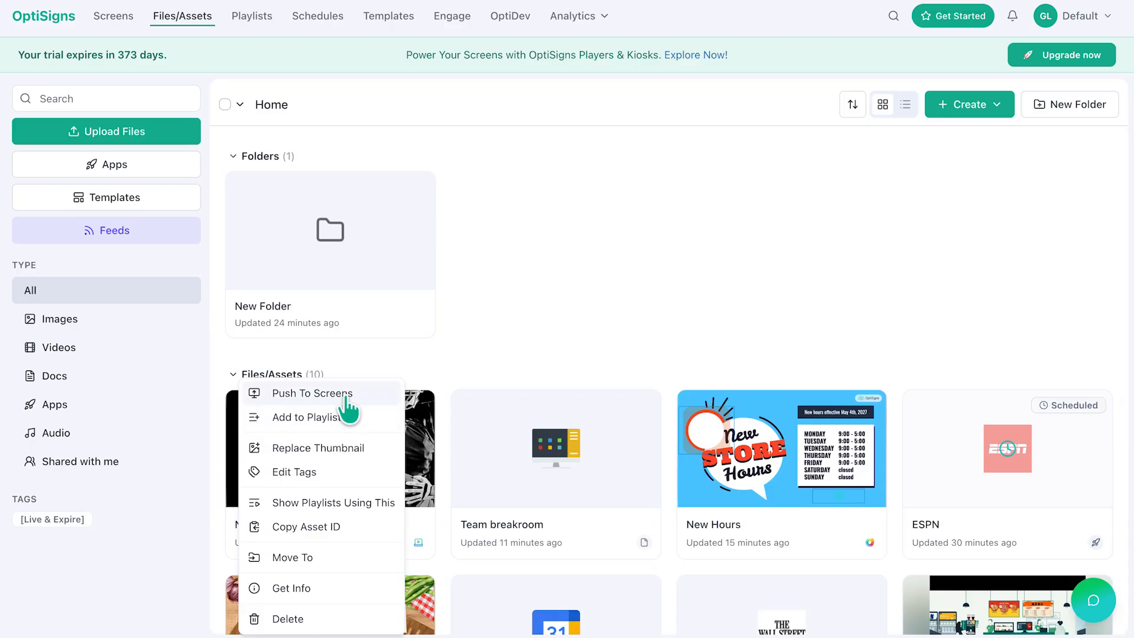
left_click(240, 19)
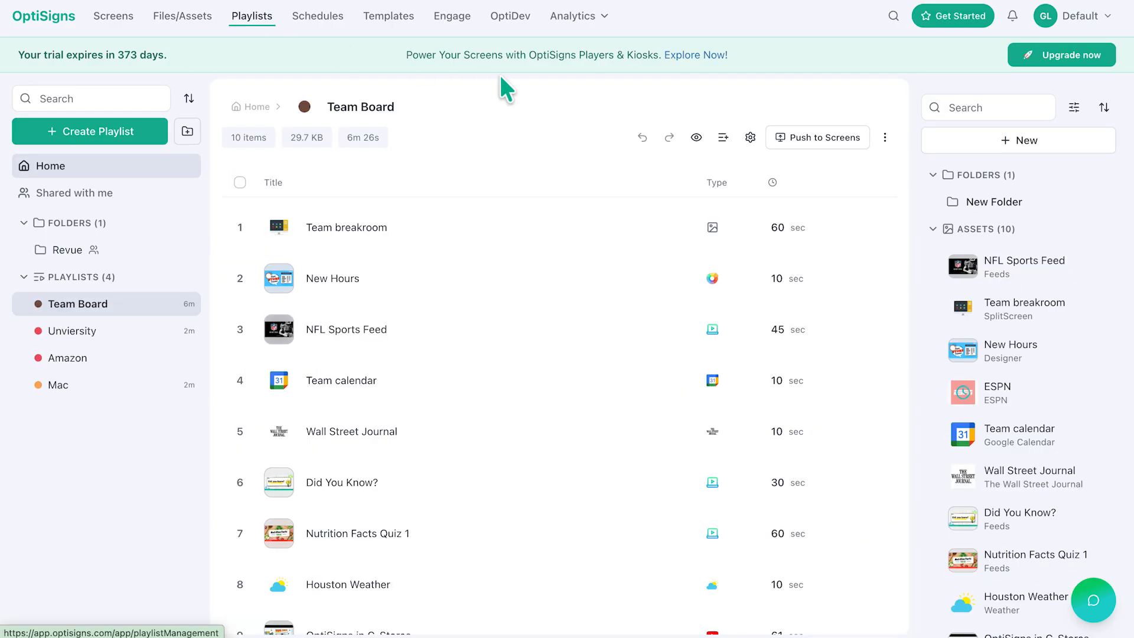
Step: Push the Team Schedule immediately to the DSS and MAC screens
left_click(319, 17)
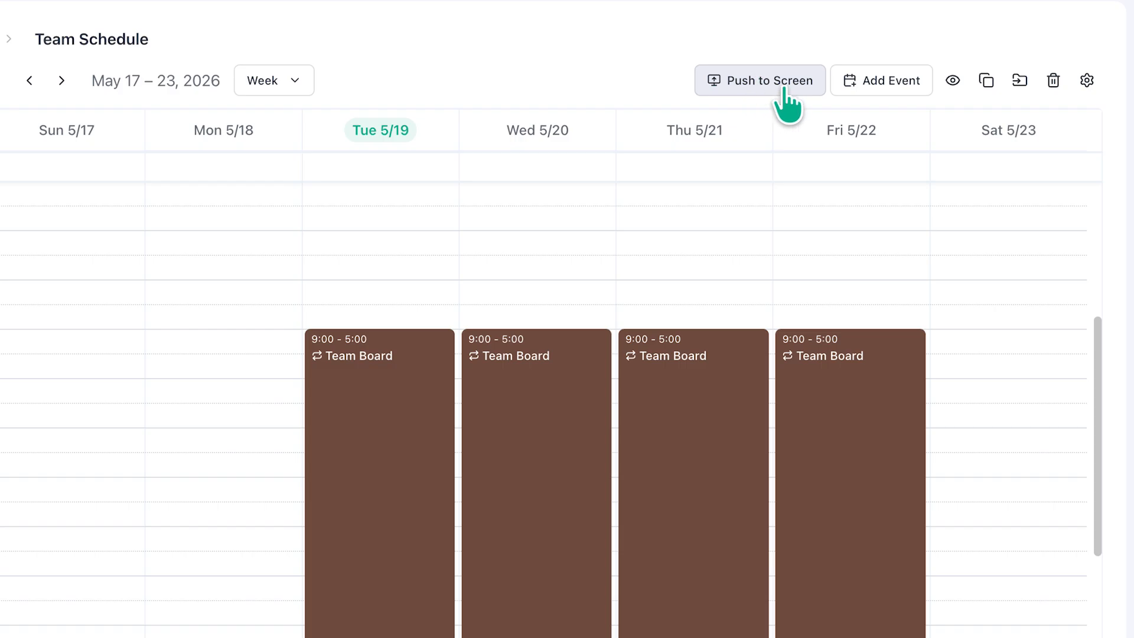
left_click(764, 89)
left_click(399, 245)
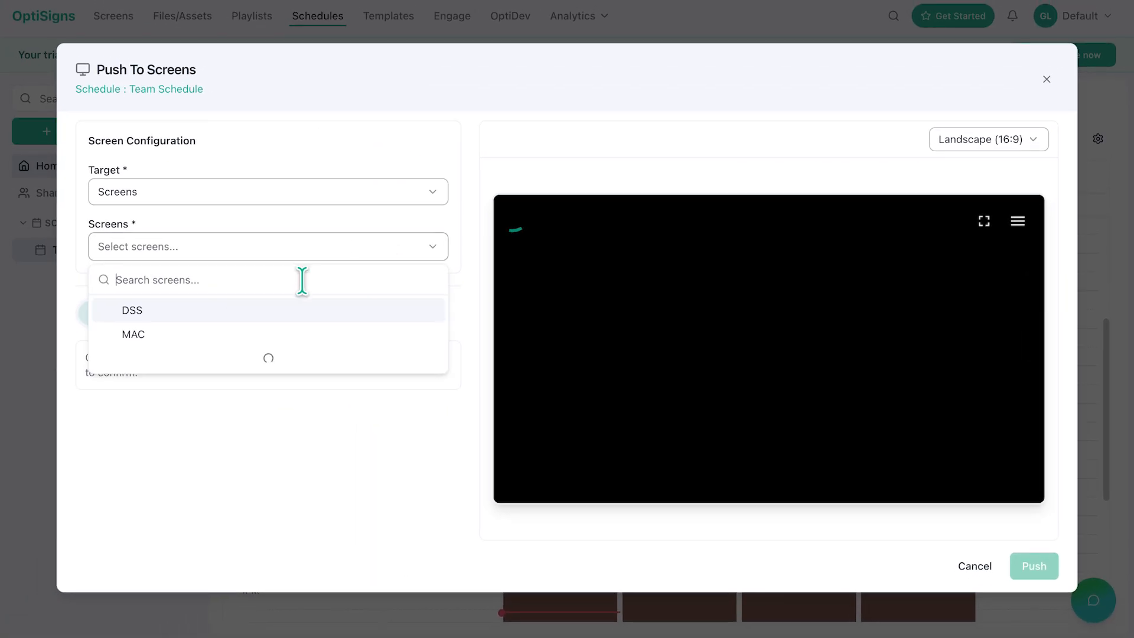
left_click(197, 309)
left_click(191, 310)
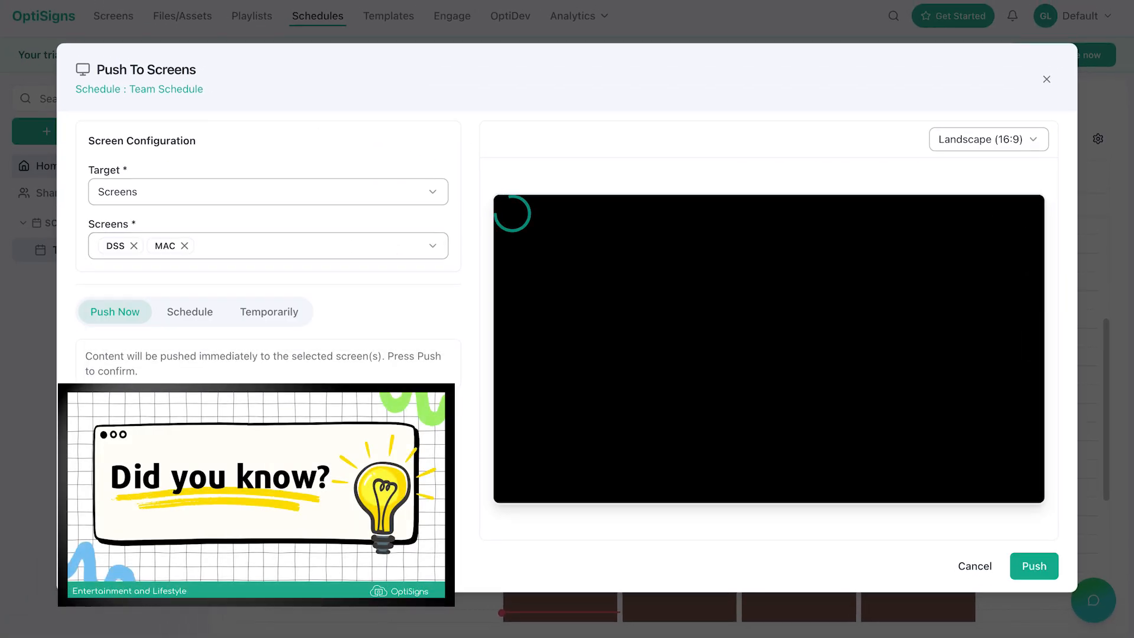
left_click(1034, 566)
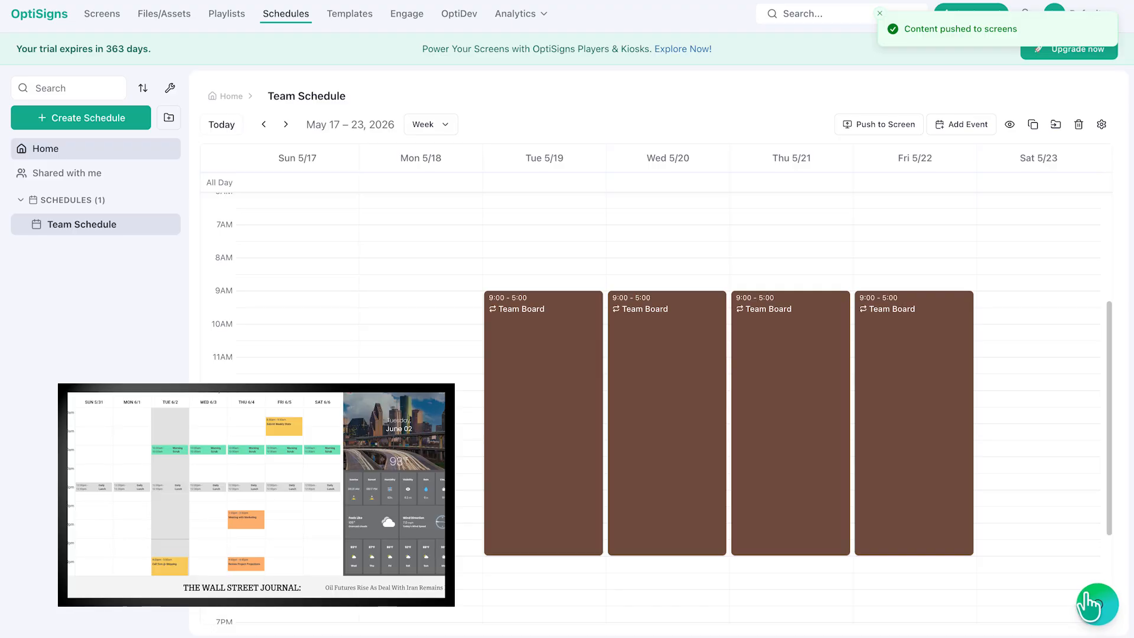
Step: Ask the OptiBot support assistant "how do I add users?"
left_click(1089, 600)
left_click(1004, 611)
type("how do I a")
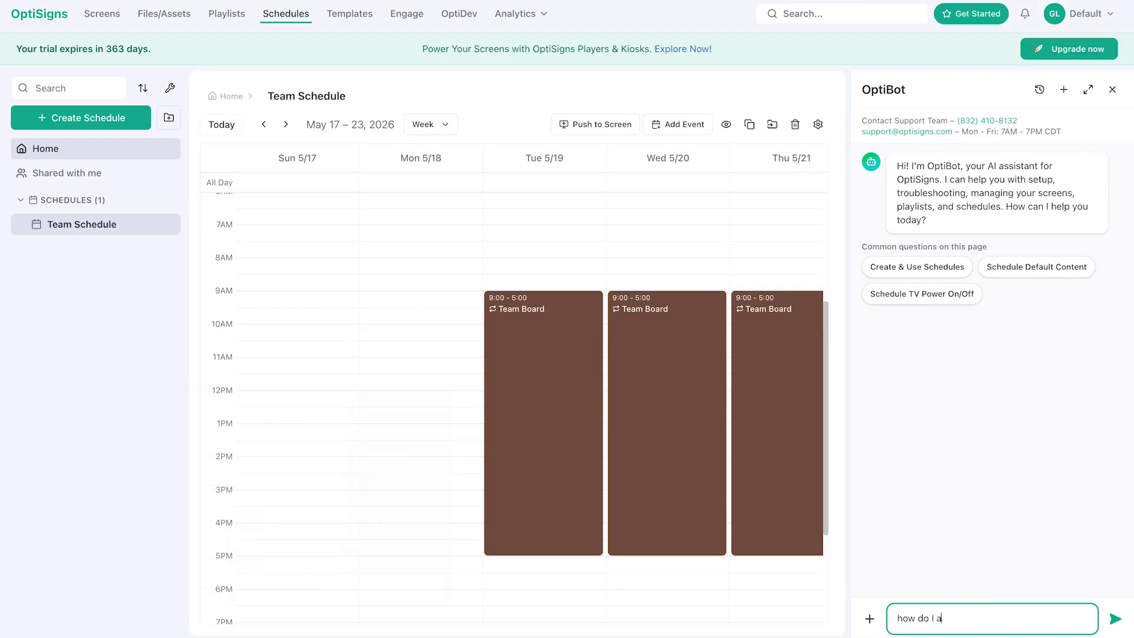
type("dd users?")
key("Return")
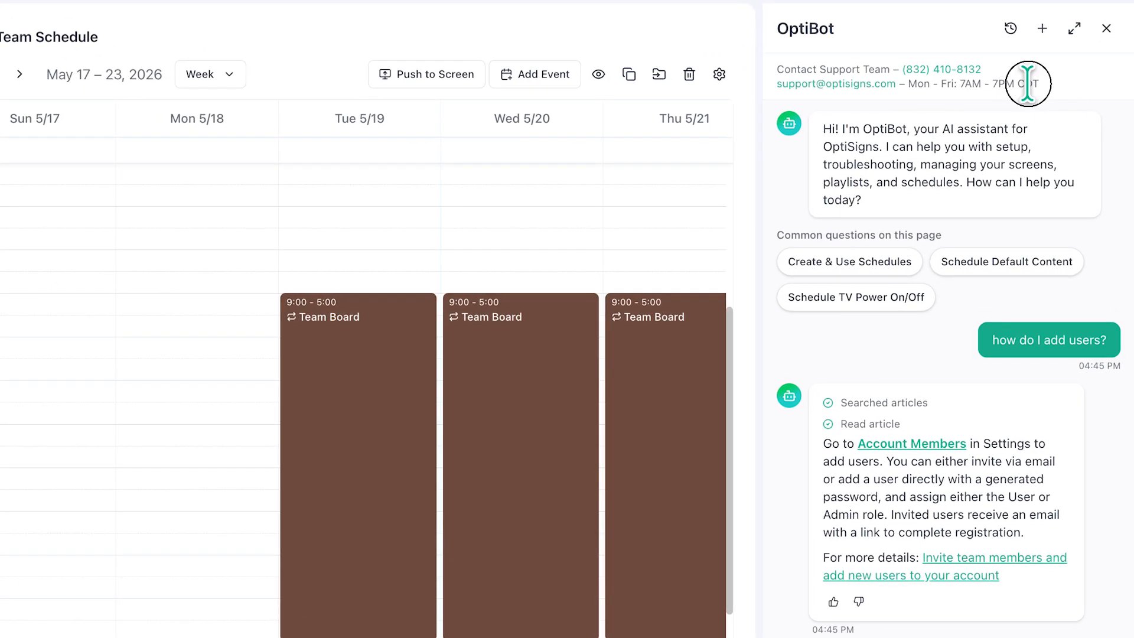
mouse_move(1039, 83)
left_mouse_down()
mouse_move(805, 70)
mouse_move(1056, 76)
mouse_move(1057, 89)
left_mouse_up()
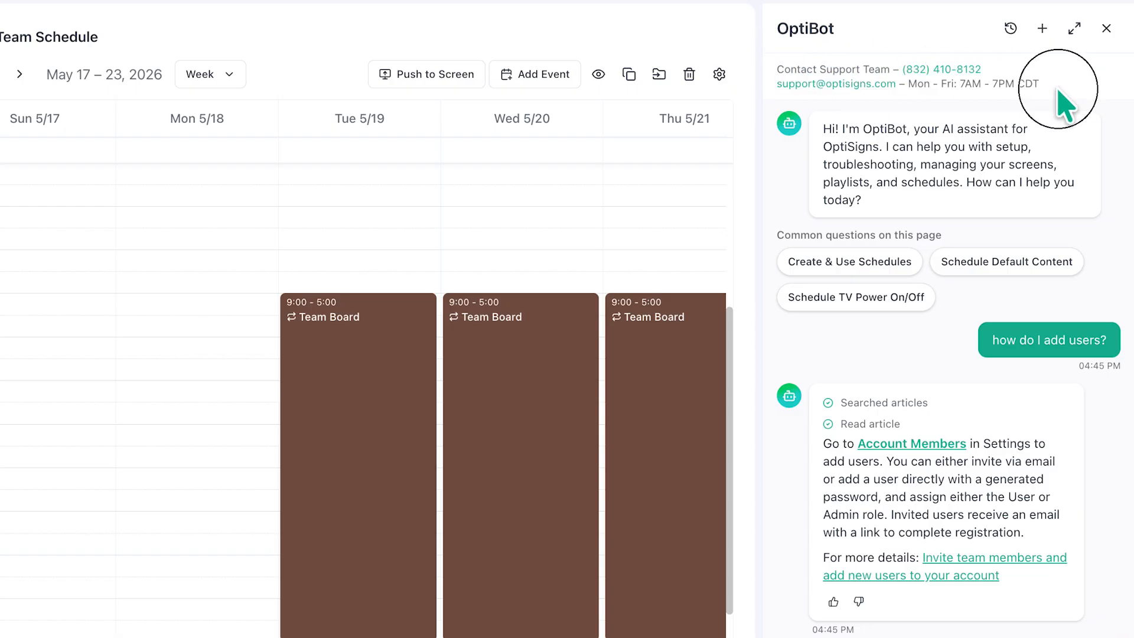